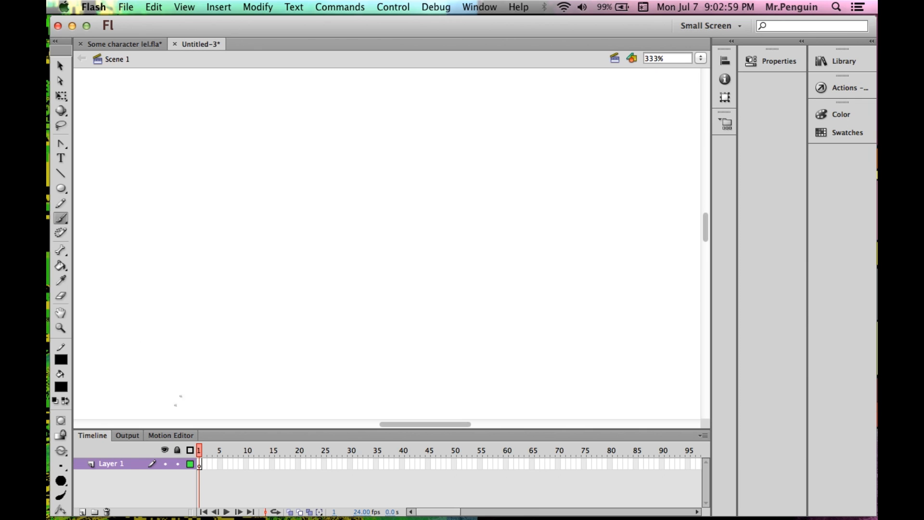
Paint four separate slanted black brush strokes side by side, redoing the second one
{"action": "mouse_move", "coordinate": [71, 510]}
{"action": "mouse_move", "coordinate": [334, 117]}
{"action": "left_mouse_down"}
{"action": "mouse_move", "coordinate": [320, 182]}
{"action": "mouse_move", "coordinate": [257, 308]}
{"action": "left_mouse_up"}
{"action": "right_click", "coordinate": [284, 287]}
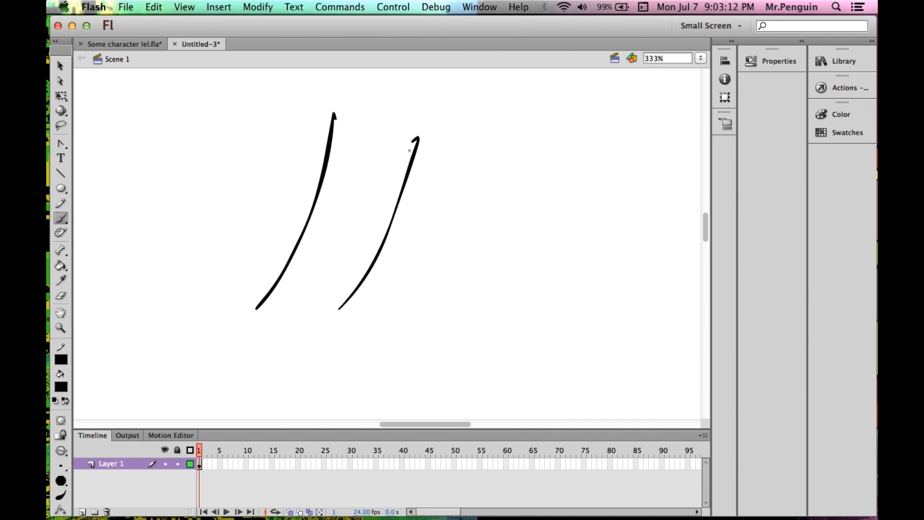
{"action": "key", "text": "super+z"}
{"action": "left_click_drag", "start_coordinate": [411, 118], "coordinate": [342, 295]}
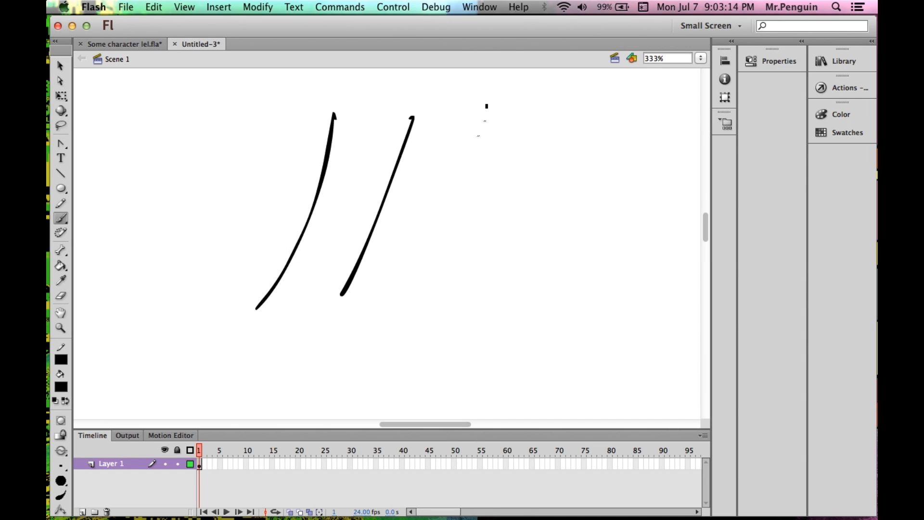
{"action": "left_click_drag", "start_coordinate": [487, 106], "coordinate": [388, 296]}
{"action": "left_click_drag", "start_coordinate": [530, 95], "coordinate": [405, 312]}
Delete the three slanted strokes beside the first curved one, keeping only that curved stroke
{"action": "key", "text": "v"}
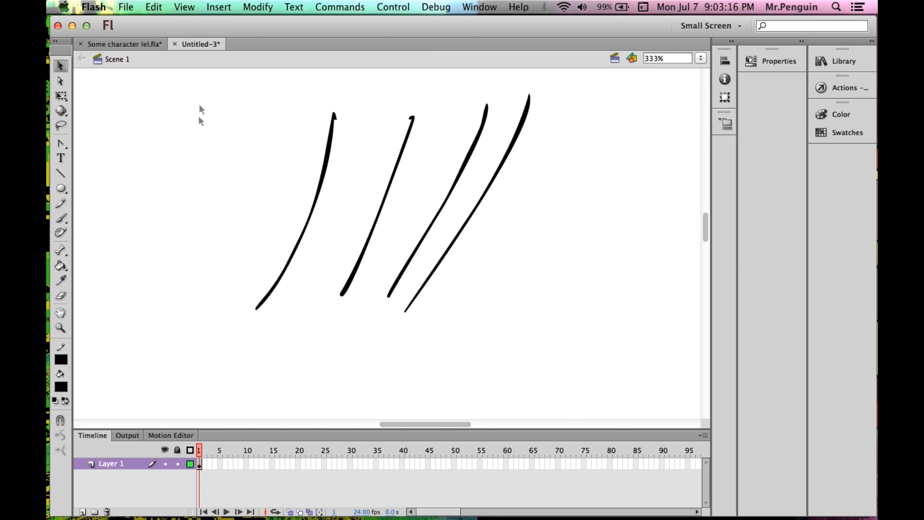
{"action": "mouse_move", "coordinate": [534, 364]}
{"action": "left_mouse_down"}
{"action": "mouse_move", "coordinate": [426, 205]}
{"action": "mouse_move", "coordinate": [188, 54]}
{"action": "mouse_move", "coordinate": [178, 91]}
{"action": "left_mouse_up"}
{"action": "left_click", "coordinate": [241, 209]}
{"action": "mouse_move", "coordinate": [366, 87]}
{"action": "left_mouse_down"}
{"action": "mouse_move", "coordinate": [364, 345]}
{"action": "mouse_move", "coordinate": [560, 301]}
{"action": "left_mouse_up"}
{"action": "key", "text": "Delete"}
{"action": "left_click_drag", "start_coordinate": [470, 377], "coordinate": [322, 224]}
{"action": "key", "text": "Delete"}
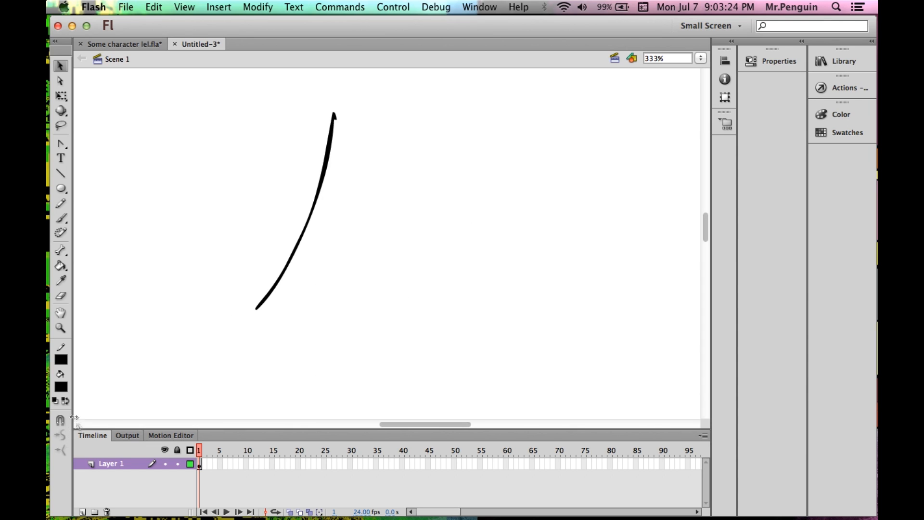
Paint a long winding stroke with brush pressure enabled, and delete it together with the remaining curved stroke
{"action": "key", "text": "b"}
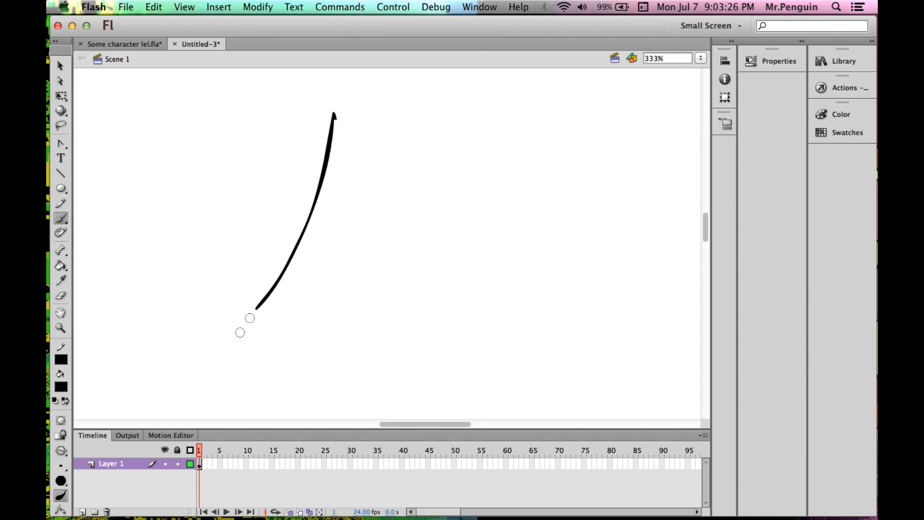
{"action": "mouse_move", "coordinate": [389, 107]}
{"action": "left_mouse_down"}
{"action": "mouse_move", "coordinate": [384, 177]}
{"action": "mouse_move", "coordinate": [364, 246]}
{"action": "mouse_move", "coordinate": [324, 311]}
{"action": "mouse_move", "coordinate": [293, 324]}
{"action": "mouse_move", "coordinate": [265, 353]}
{"action": "mouse_move", "coordinate": [271, 366]}
{"action": "mouse_move", "coordinate": [325, 360]}
{"action": "mouse_move", "coordinate": [426, 287]}
{"action": "mouse_move", "coordinate": [525, 298]}
{"action": "mouse_move", "coordinate": [558, 213]}
{"action": "mouse_move", "coordinate": [513, 182]}
{"action": "mouse_move", "coordinate": [504, 273]}
{"action": "mouse_move", "coordinate": [459, 210]}
{"action": "mouse_move", "coordinate": [491, 148]}
{"action": "mouse_move", "coordinate": [560, 127]}
{"action": "mouse_move", "coordinate": [620, 152]}
{"action": "mouse_move", "coordinate": [640, 237]}
{"action": "mouse_move", "coordinate": [576, 267]}
{"action": "mouse_move", "coordinate": [561, 339]}
{"action": "mouse_move", "coordinate": [448, 369]}
{"action": "left_mouse_up"}
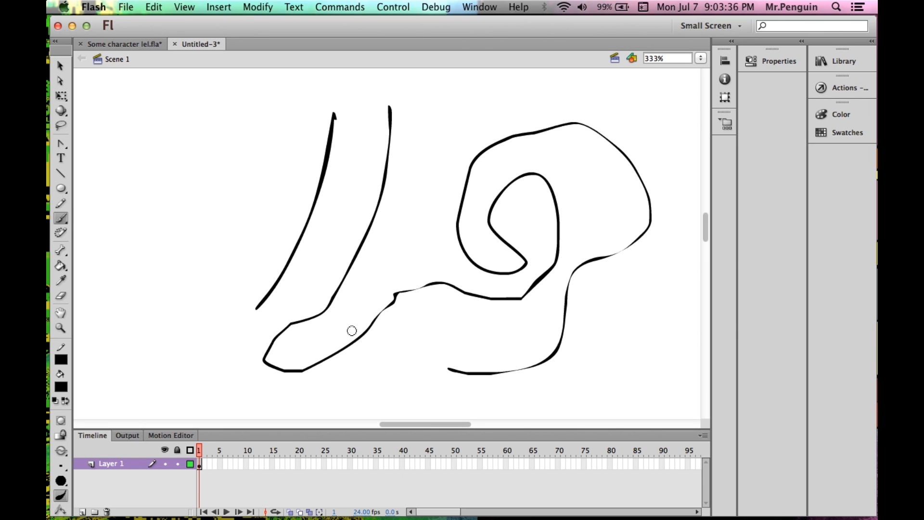
{"action": "key", "text": "v"}
{"action": "left_click", "coordinate": [341, 352]}
{"action": "key", "text": "Delete"}
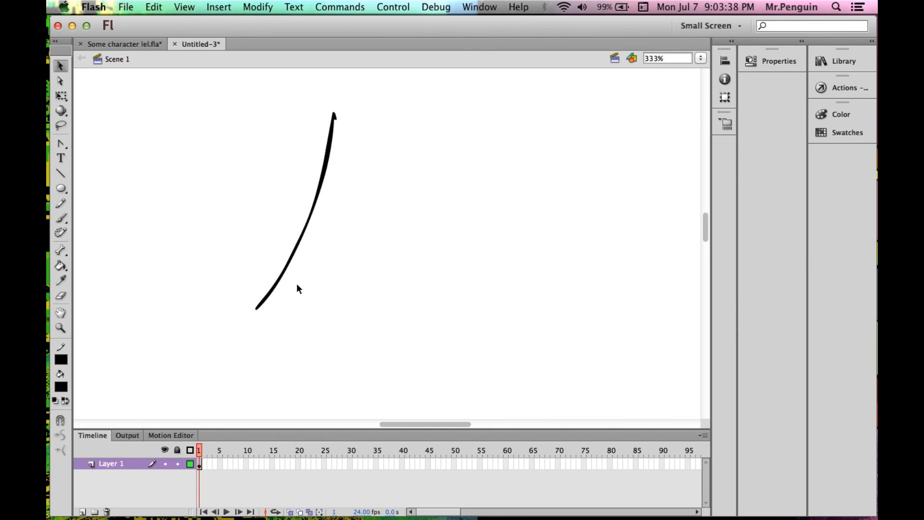
{"action": "left_click", "coordinate": [285, 286]}
{"action": "key", "text": "Delete"}
Paint a nearly vertical black brush stroke on the empty stage, undoing the extra stroke across it
{"action": "key", "text": "b"}
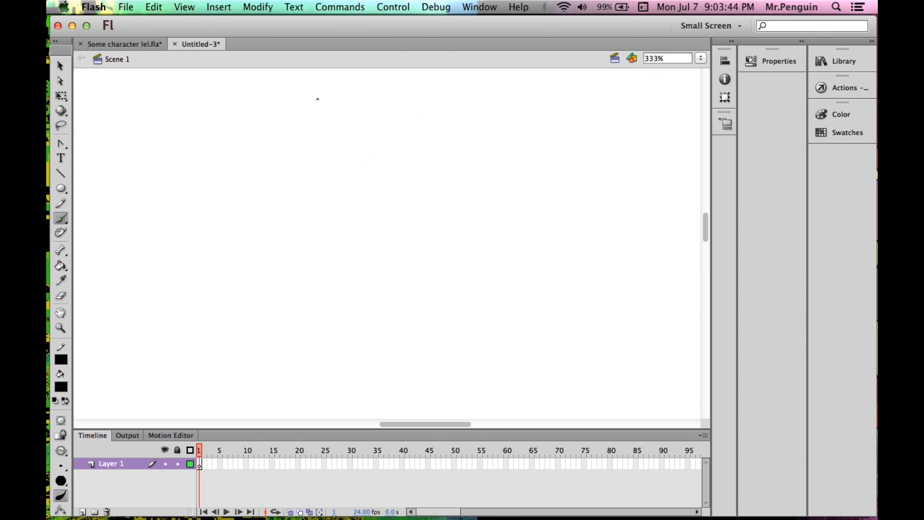
{"action": "left_click_drag", "start_coordinate": [312, 130], "coordinate": [307, 186]}
{"action": "left_click_drag", "start_coordinate": [305, 225], "coordinate": [302, 317]}
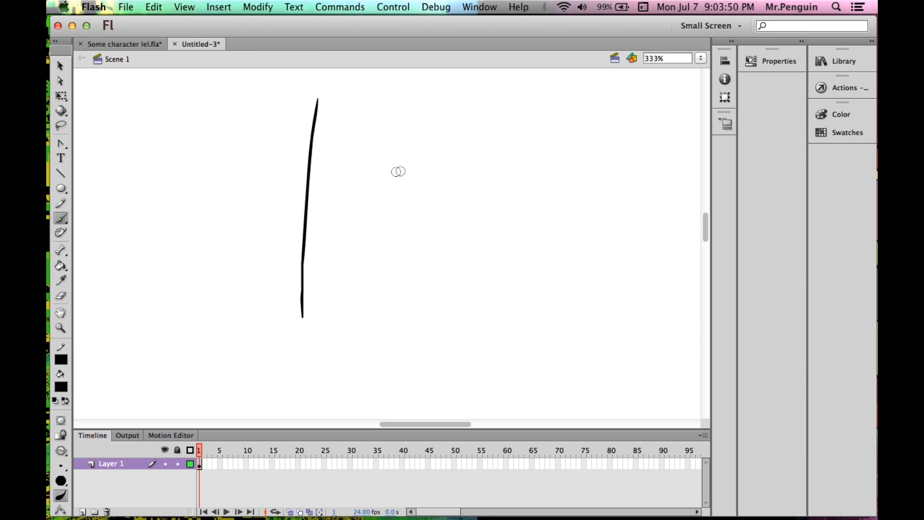
{"action": "mouse_move", "coordinate": [370, 178]}
{"action": "left_mouse_down"}
{"action": "mouse_move", "coordinate": [299, 176]}
{"action": "mouse_move", "coordinate": [271, 188]}
{"action": "left_mouse_up"}
{"action": "key", "text": "cmd+z"}
Reshape the uneven edges near the lower end of the vertical stroke by pulling its corners and outline
{"action": "key", "text": "v"}
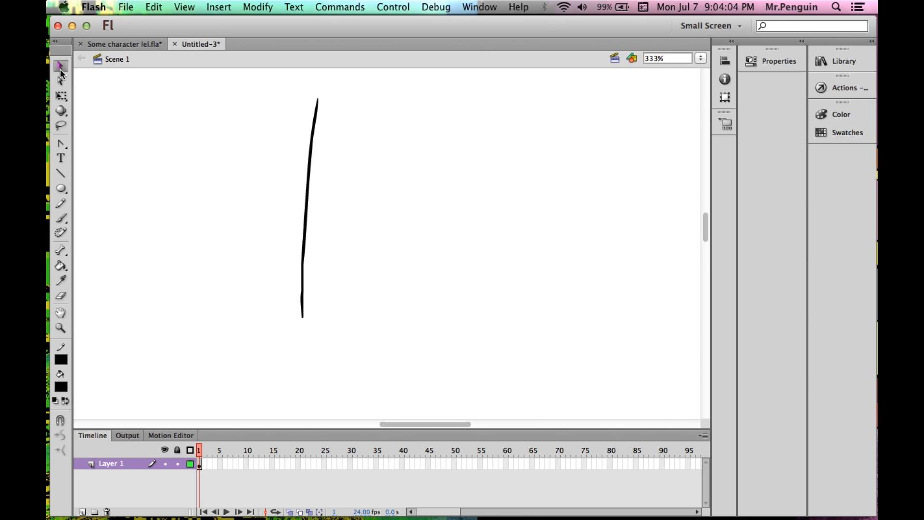
{"action": "key", "text": "super+equal"}
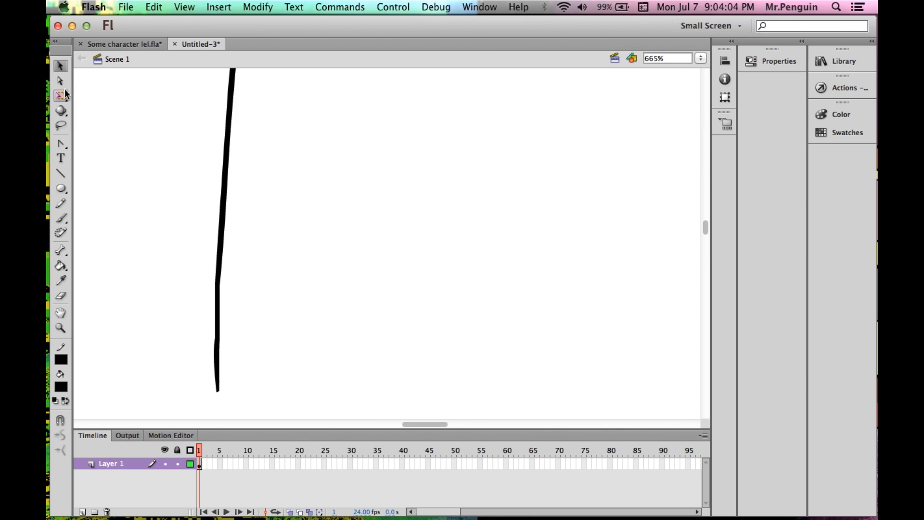
{"action": "left_click", "coordinate": [216, 340]}
{"action": "left_click_drag", "start_coordinate": [217, 341], "coordinate": [212, 331]}
{"action": "left_click_drag", "start_coordinate": [221, 285], "coordinate": [222, 284]}
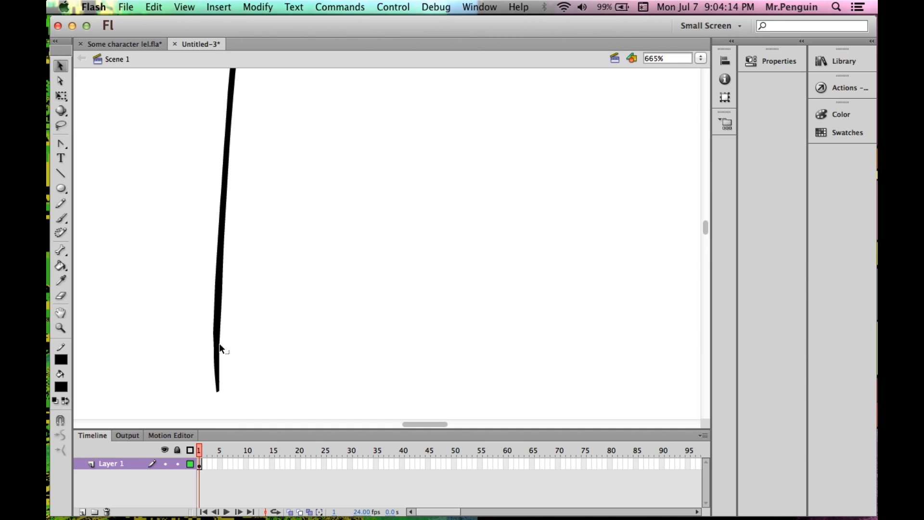
{"action": "left_click_drag", "start_coordinate": [218, 346], "coordinate": [217, 353]}
Select the whole vertical stroke and apply Smooth to it twice
{"action": "left_click", "coordinate": [221, 259]}
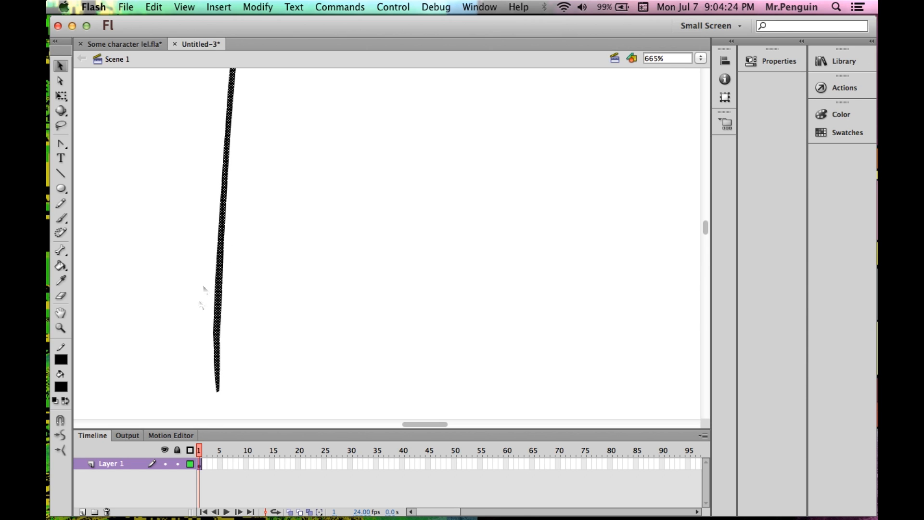
{"action": "left_click", "coordinate": [60, 438]}
{"action": "left_click", "coordinate": [60, 437]}
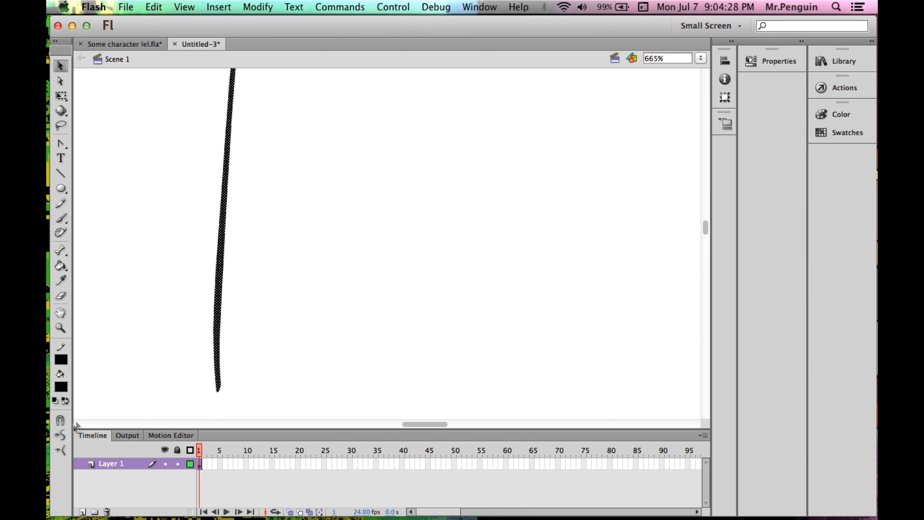
Paint five diagonal brush strokes beside the upper part of the vertical stroke, and decline the save and auto-recovery prompt
{"action": "scroll", "coordinate": [224, 121], "scroll_direction": "up", "scroll_amount": 10}
{"action": "scroll", "coordinate": [245, 176], "scroll_direction": "left", "scroll_amount": 1}
{"action": "scroll", "coordinate": [246, 177], "scroll_direction": "down", "scroll_amount": 3}
{"action": "scroll", "coordinate": [247, 178], "scroll_direction": "up", "scroll_amount": 2}
{"action": "scroll", "coordinate": [247, 178], "scroll_direction": "right", "scroll_amount": 2}
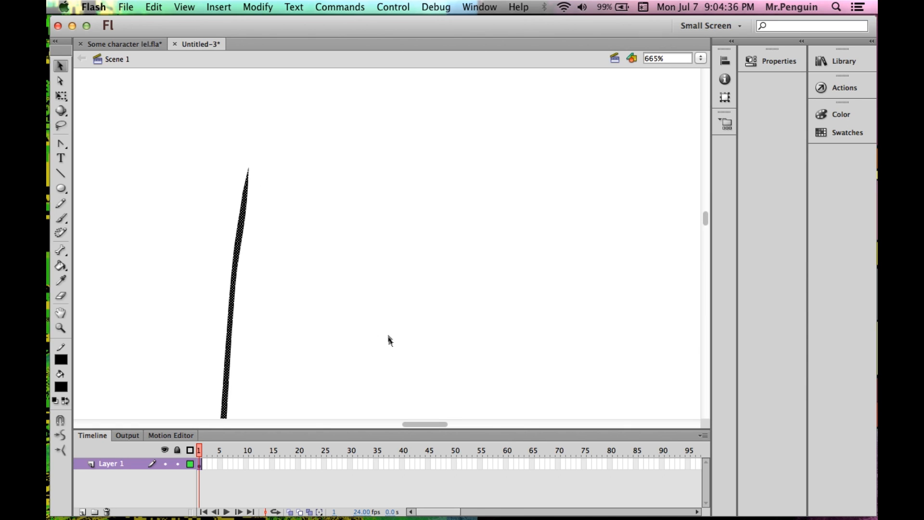
{"action": "key", "text": "b"}
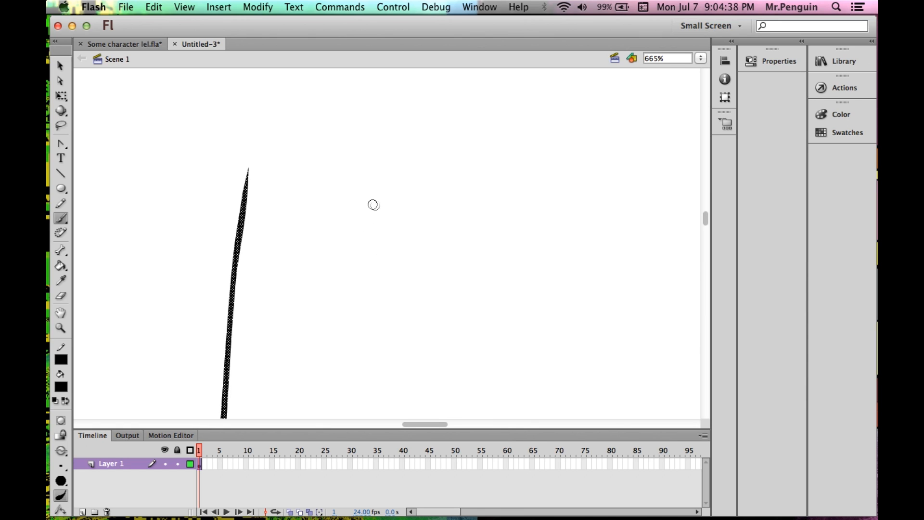
{"action": "mouse_move", "coordinate": [554, 178]}
{"action": "left_mouse_down"}
{"action": "mouse_move", "coordinate": [460, 255]}
{"action": "mouse_move", "coordinate": [343, 324]}
{"action": "left_mouse_up"}
{"action": "left_click_drag", "start_coordinate": [539, 151], "coordinate": [283, 274]}
{"action": "left_click_drag", "start_coordinate": [512, 81], "coordinate": [312, 239]}
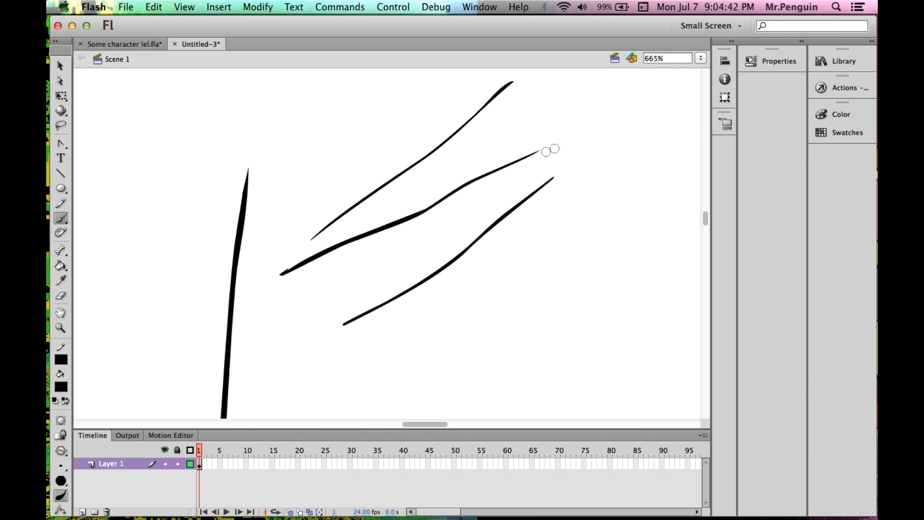
{"action": "left_click_drag", "start_coordinate": [564, 144], "coordinate": [357, 306]}
{"action": "left_click_drag", "start_coordinate": [608, 158], "coordinate": [470, 359]}
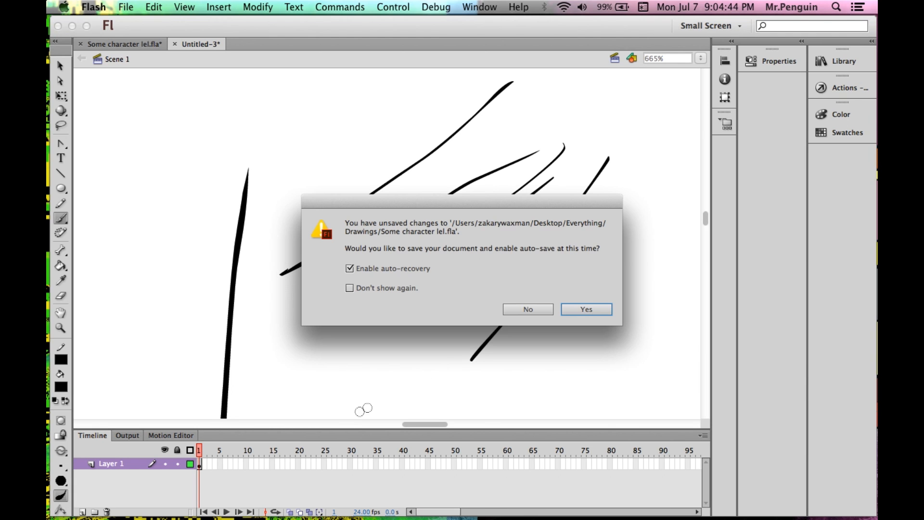
{"action": "left_click", "coordinate": [528, 309]}
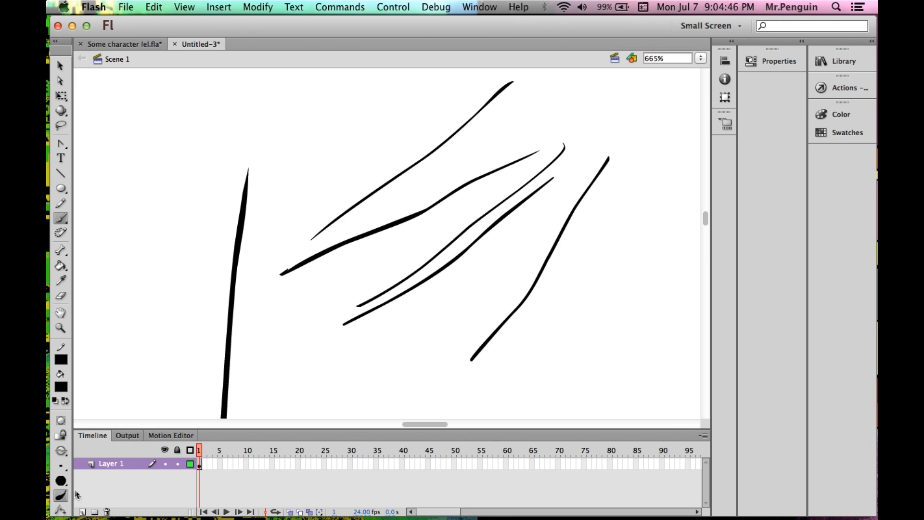
Paint two steep brush strokes on the other side of the thick vertical stroke
{"action": "left_click", "coordinate": [60, 506]}
{"action": "left_click", "coordinate": [59, 507]}
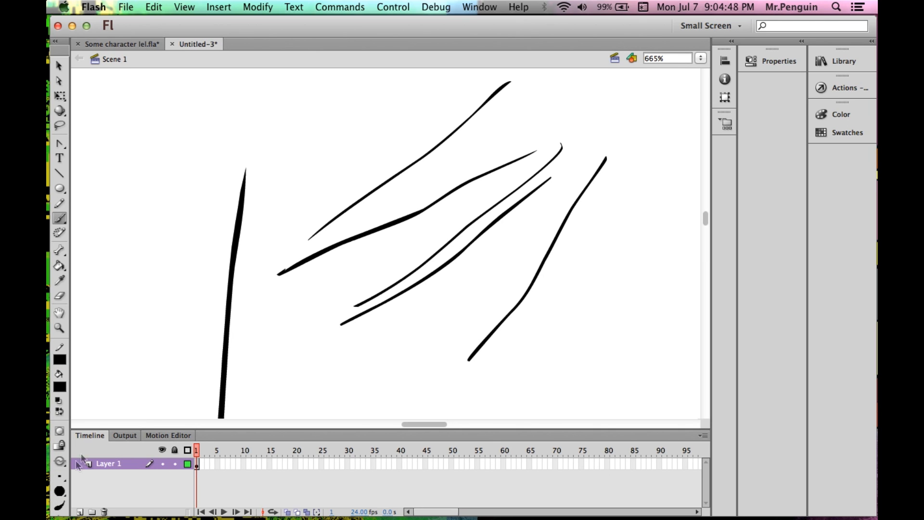
{"action": "left_click_drag", "start_coordinate": [177, 118], "coordinate": [110, 357]}
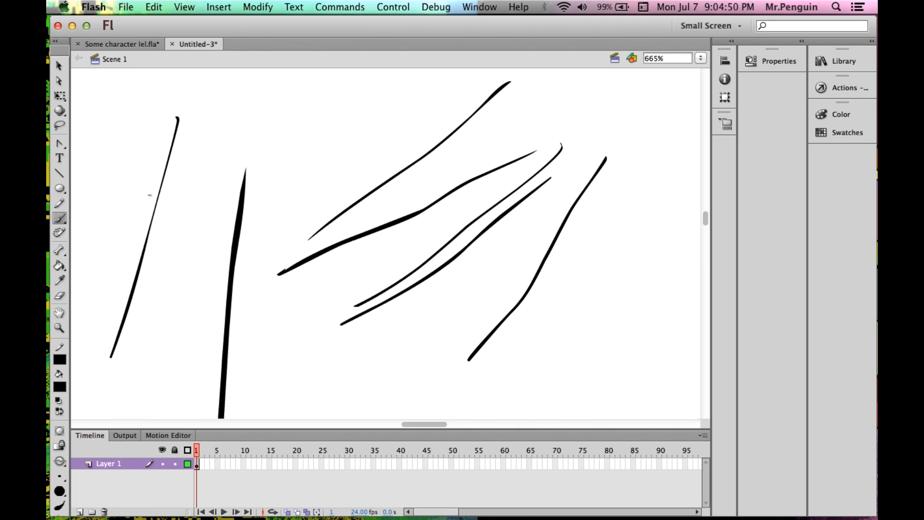
{"action": "left_click_drag", "start_coordinate": [228, 119], "coordinate": [201, 321]}
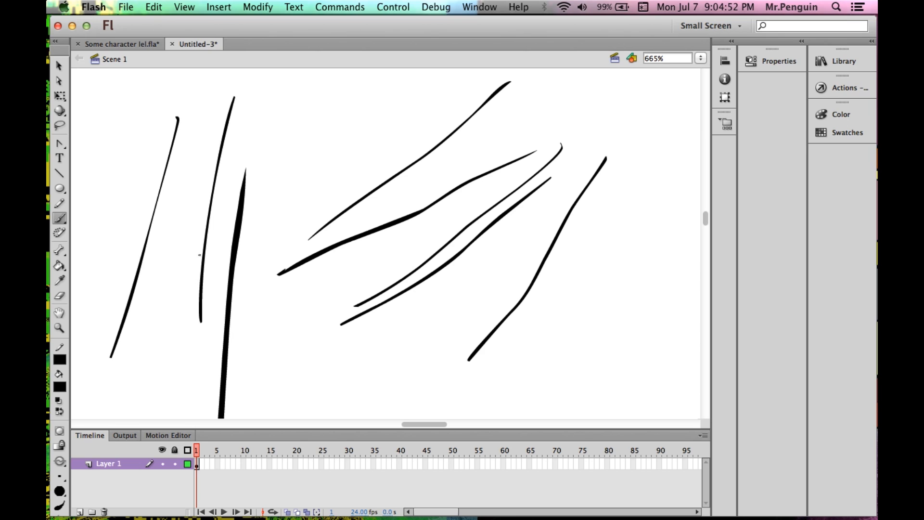
Select the thin curved stroke next to the thick vertical one, smooth it once and deselect it
{"action": "key", "text": "v"}
{"action": "left_click", "coordinate": [201, 256]}
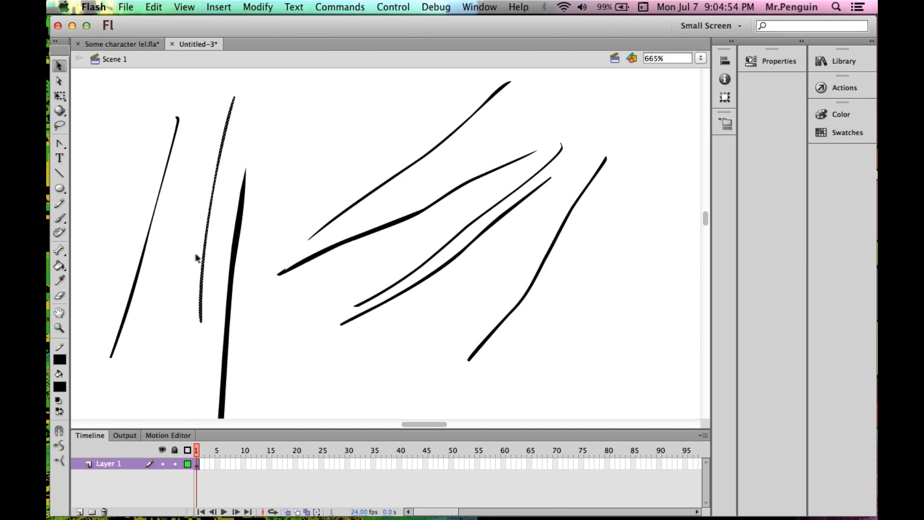
{"action": "left_click", "coordinate": [56, 446]}
{"action": "left_click", "coordinate": [243, 119]}
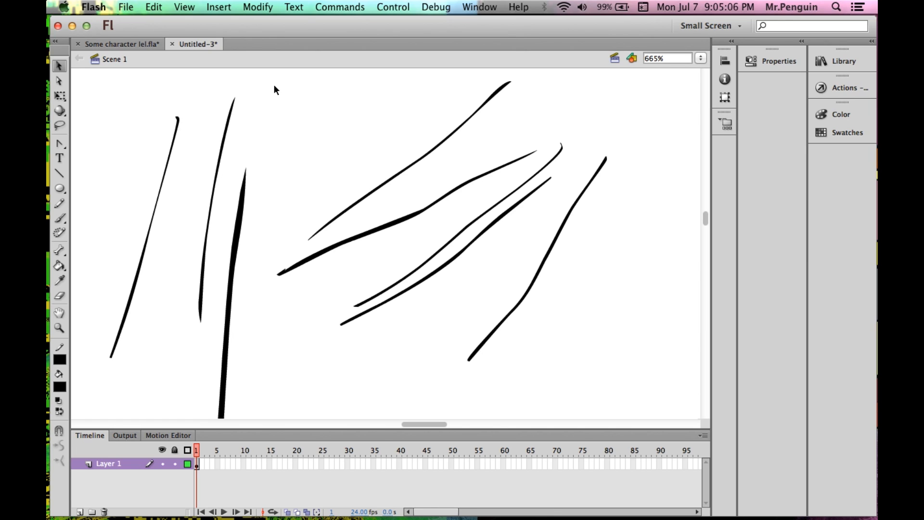
Undo all the practice brush strokes until the stage is empty
{"action": "key", "text": "super+z"}
{"action": "key", "text": "super+z"}
{"action": "key", "text": "super+z"}
{"action": "key", "text": "super+z"}
{"action": "key", "text": "super+z"}
{"action": "key", "text": "super+z"}
{"action": "key", "text": "super+z"}
{"action": "key", "text": "super+z"}
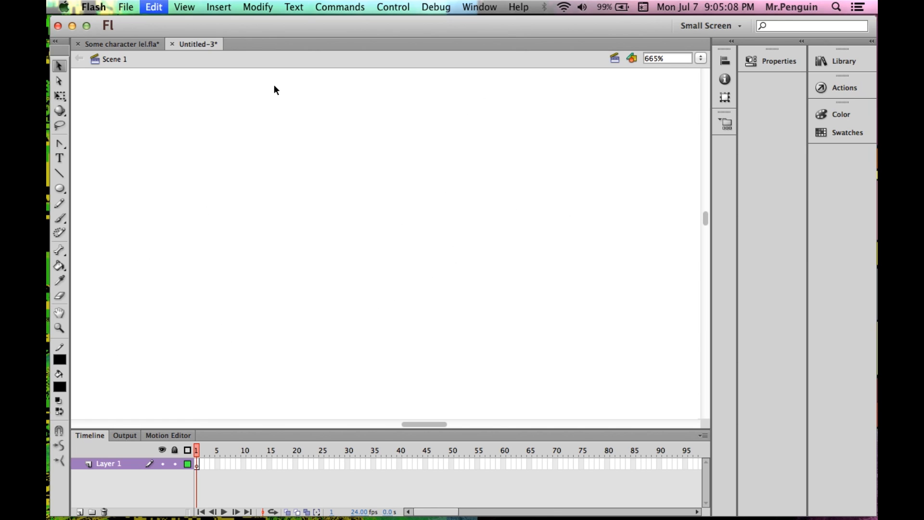
Delete the small stray brush mark from the upper middle of the stage
{"action": "key", "text": "b"}
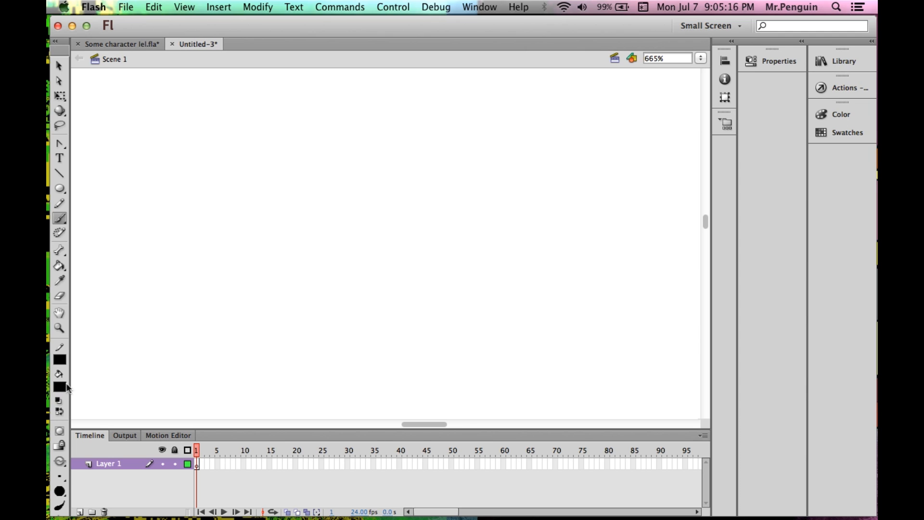
{"action": "key", "text": "super+minus"}
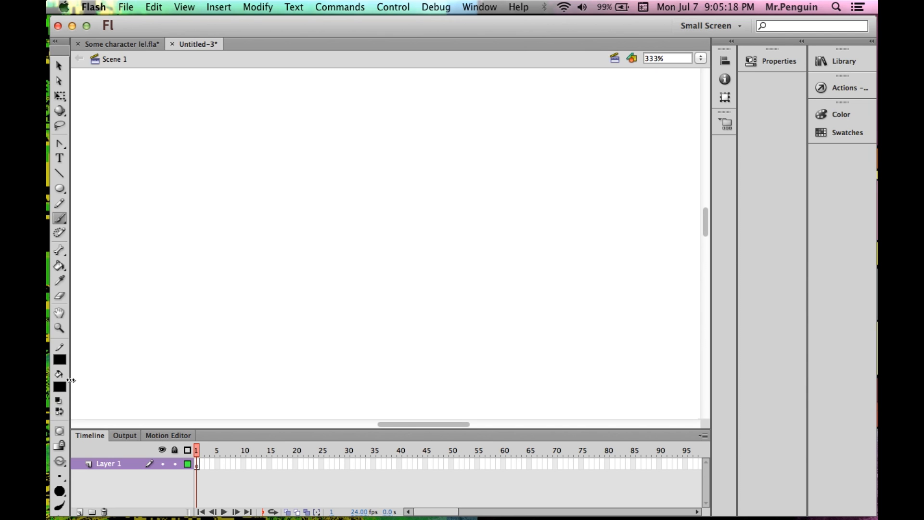
{"action": "key", "text": "super+minus"}
{"action": "scroll", "coordinate": [146, 346], "scroll_direction": "down", "scroll_amount": 7}
{"action": "scroll", "coordinate": [212, 279], "scroll_direction": "left", "scroll_amount": 9}
{"action": "scroll", "coordinate": [382, 199], "scroll_direction": "right", "scroll_amount": 1}
{"action": "scroll", "coordinate": [383, 200], "scroll_direction": "right", "scroll_amount": 2}
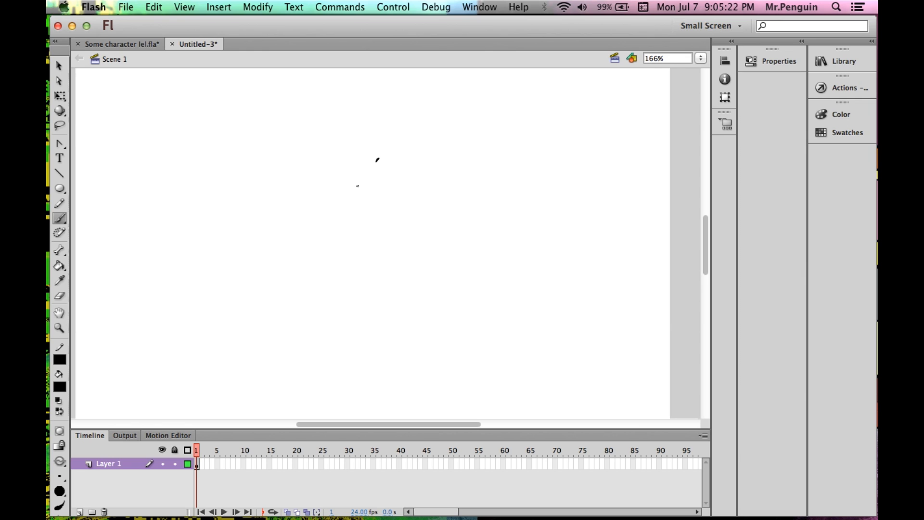
{"action": "key", "text": "v"}
{"action": "left_click_drag", "start_coordinate": [336, 115], "coordinate": [397, 171]}
{"action": "key", "text": "BackSpace"}
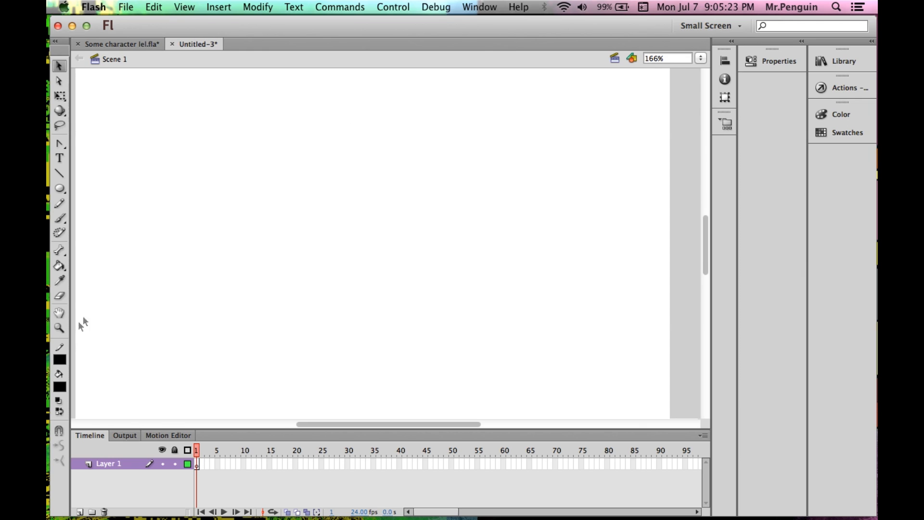
Set the fill to light gray and sketch a head with an oval skull, a vertical centre line and a pointed jaw
{"action": "left_click", "coordinate": [60, 388]}
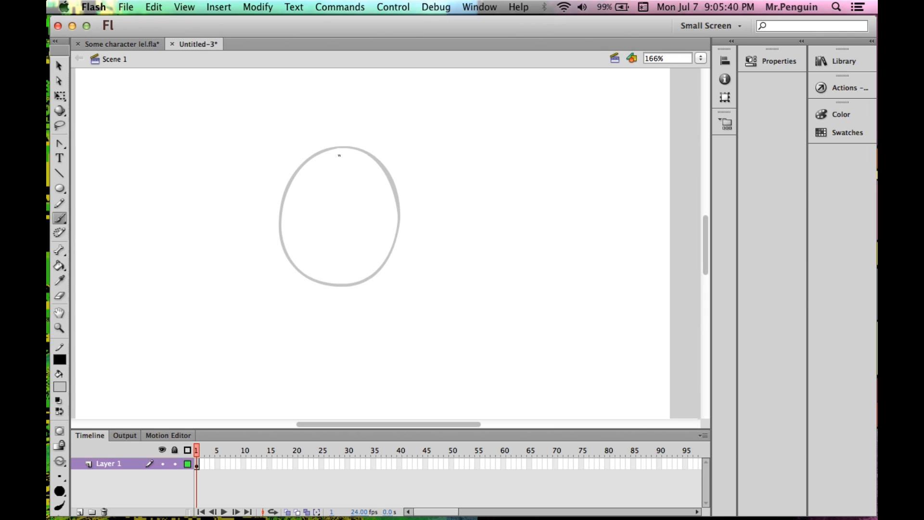
{"action": "mouse_move", "coordinate": [331, 150]}
{"action": "left_mouse_down"}
{"action": "mouse_move", "coordinate": [313, 210]}
{"action": "mouse_move", "coordinate": [310, 192]}
{"action": "mouse_move", "coordinate": [320, 239]}
{"action": "mouse_move", "coordinate": [320, 222]}
{"action": "mouse_move", "coordinate": [316, 326]}
{"action": "left_mouse_up"}
{"action": "left_click_drag", "start_coordinate": [321, 246], "coordinate": [316, 332]}
{"action": "left_click_drag", "start_coordinate": [317, 284], "coordinate": [313, 353]}
{"action": "left_click_drag", "start_coordinate": [321, 272], "coordinate": [315, 298]}
{"action": "mouse_move", "coordinate": [280, 236]}
{"action": "left_mouse_down"}
{"action": "mouse_move", "coordinate": [296, 322]}
{"action": "mouse_move", "coordinate": [318, 357]}
{"action": "mouse_move", "coordinate": [398, 274]}
{"action": "left_mouse_up"}
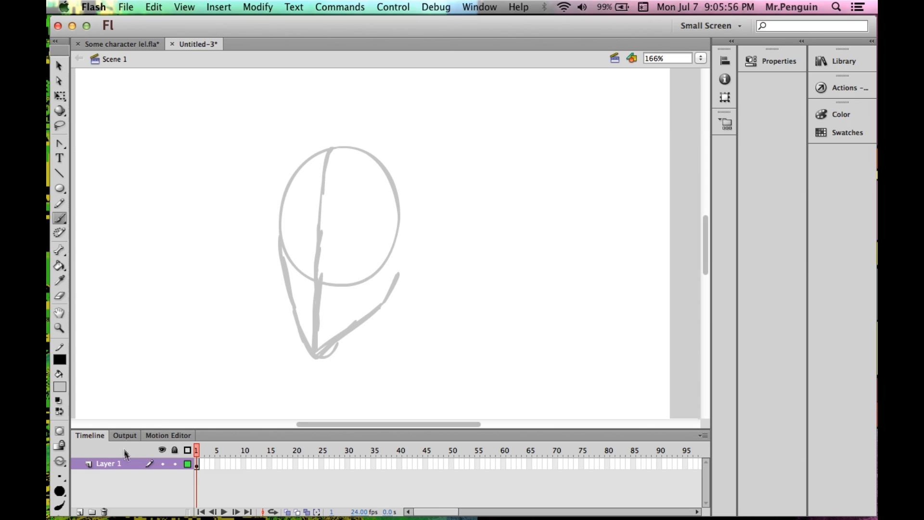
Recolor the entire head sketch light blue and switch back to the Brush tool
{"action": "key", "text": "v"}
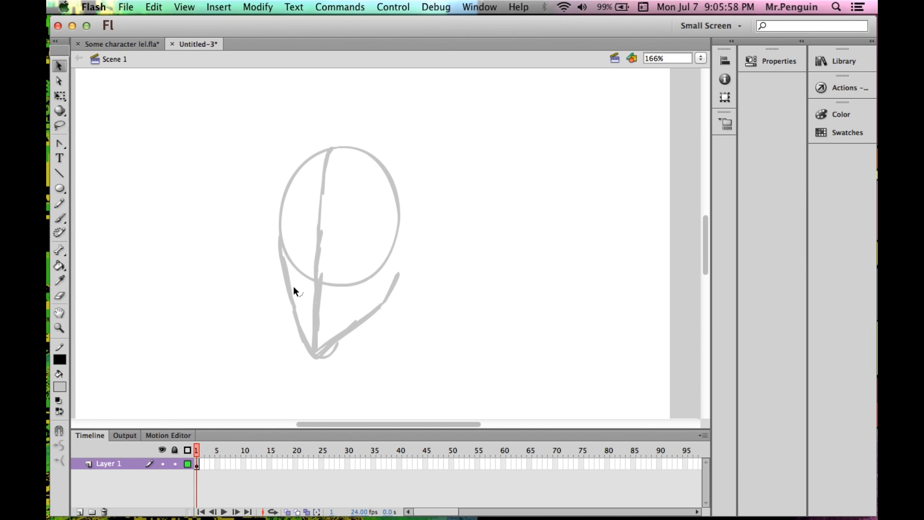
{"action": "left_click", "coordinate": [292, 288]}
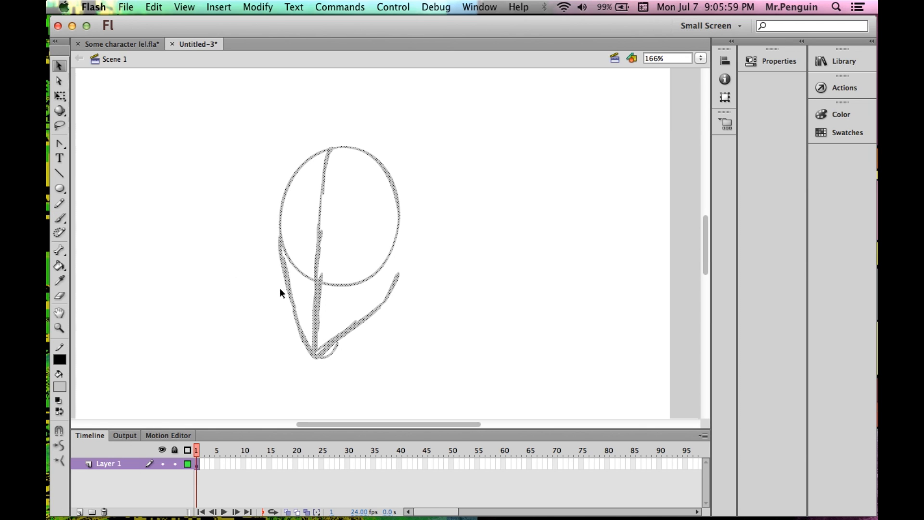
{"action": "left_click", "coordinate": [59, 386]}
{"action": "left_click", "coordinate": [260, 296]}
{"action": "left_click", "coordinate": [249, 300]}
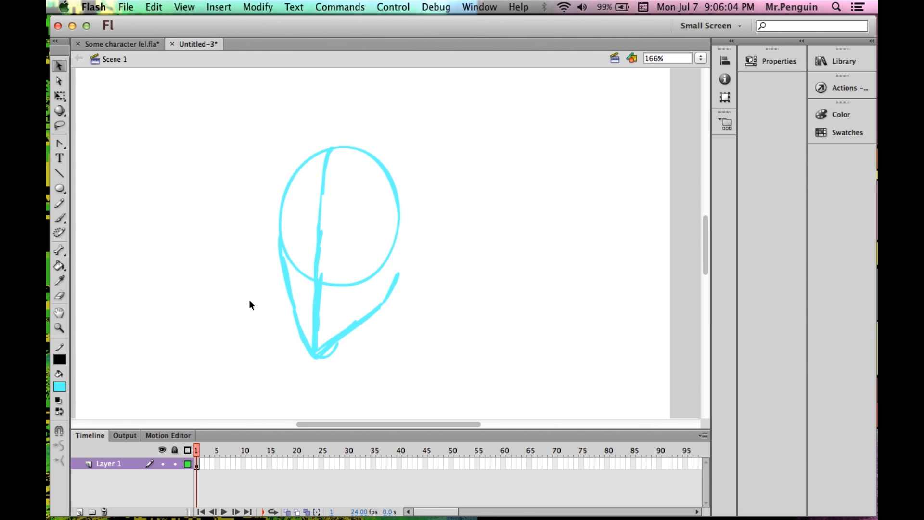
{"action": "key", "text": "b"}
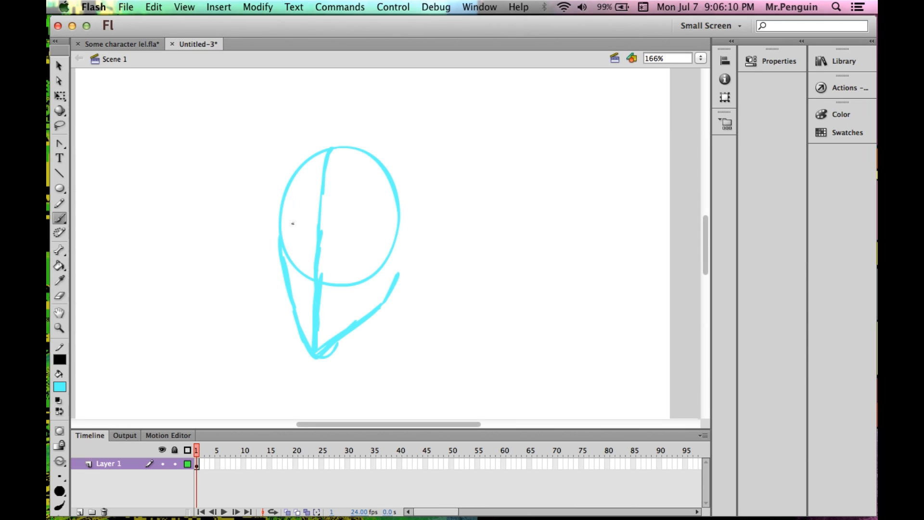
Sketch an ear beside the jaw and two oval eyes either side of the centre line
{"action": "mouse_move", "coordinate": [425, 273]}
{"action": "left_mouse_down"}
{"action": "mouse_move", "coordinate": [435, 241]}
{"action": "mouse_move", "coordinate": [424, 220]}
{"action": "mouse_move", "coordinate": [401, 233]}
{"action": "left_mouse_up"}
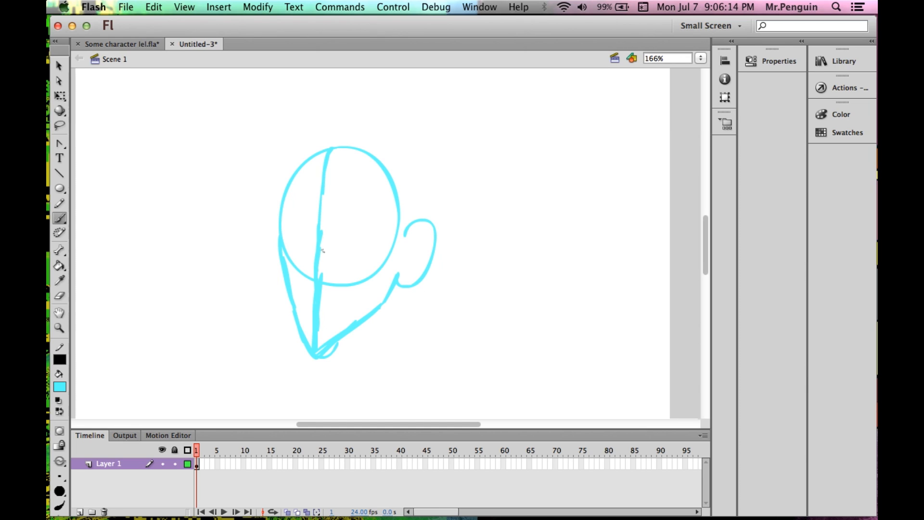
{"action": "mouse_move", "coordinate": [333, 241]}
{"action": "left_mouse_down"}
{"action": "mouse_move", "coordinate": [337, 254]}
{"action": "mouse_move", "coordinate": [346, 212]}
{"action": "left_mouse_up"}
{"action": "mouse_move", "coordinate": [291, 221]}
{"action": "left_mouse_down"}
{"action": "mouse_move", "coordinate": [311, 236]}
{"action": "mouse_move", "coordinate": [276, 237]}
{"action": "mouse_move", "coordinate": [308, 235]}
{"action": "mouse_move", "coordinate": [276, 219]}
{"action": "mouse_move", "coordinate": [297, 220]}
{"action": "left_mouse_up"}
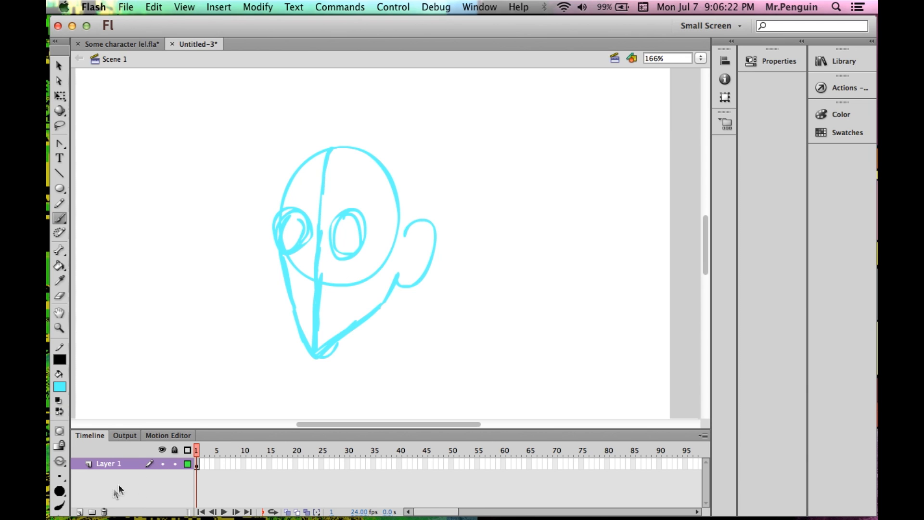
Add a new layer above the head sketch and set the fill to black for inking with the Brush tool
{"action": "left_click", "coordinate": [80, 511]}
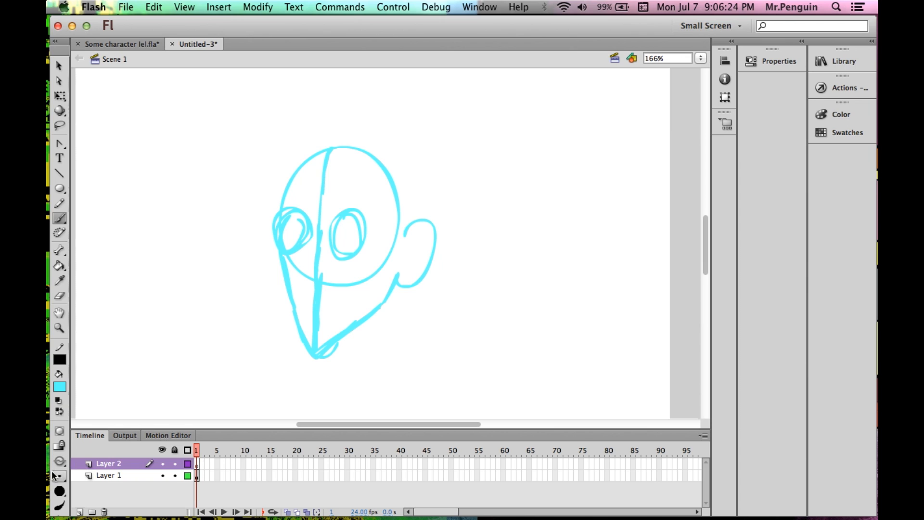
{"action": "left_click", "coordinate": [59, 387]}
{"action": "left_click", "coordinate": [61, 268]}
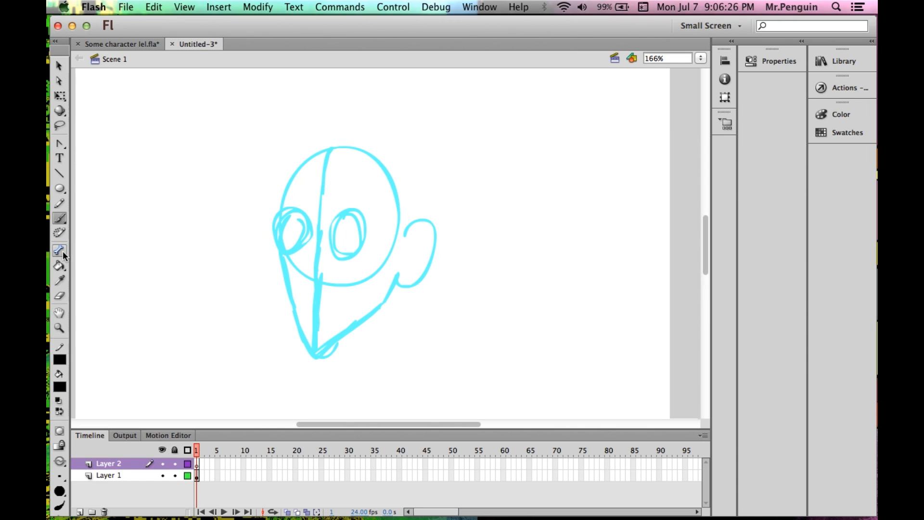
{"action": "key", "text": "v"}
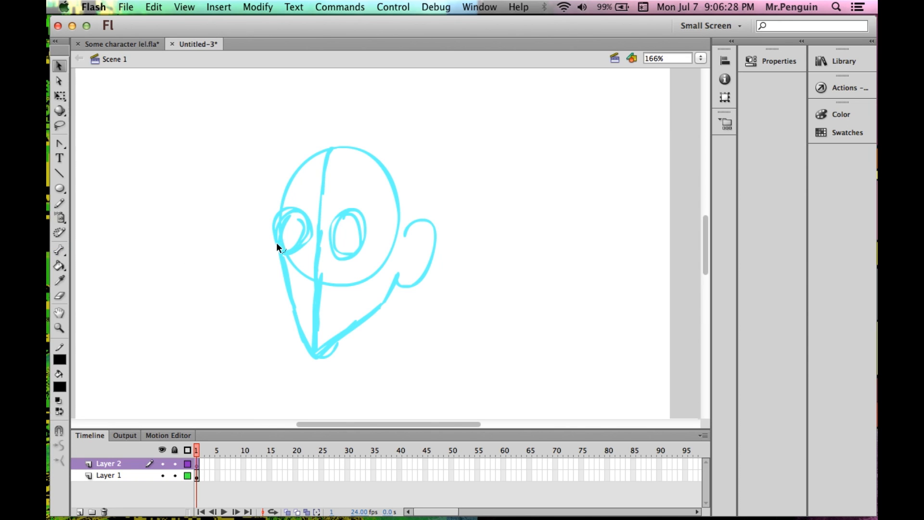
{"action": "key", "text": "b"}
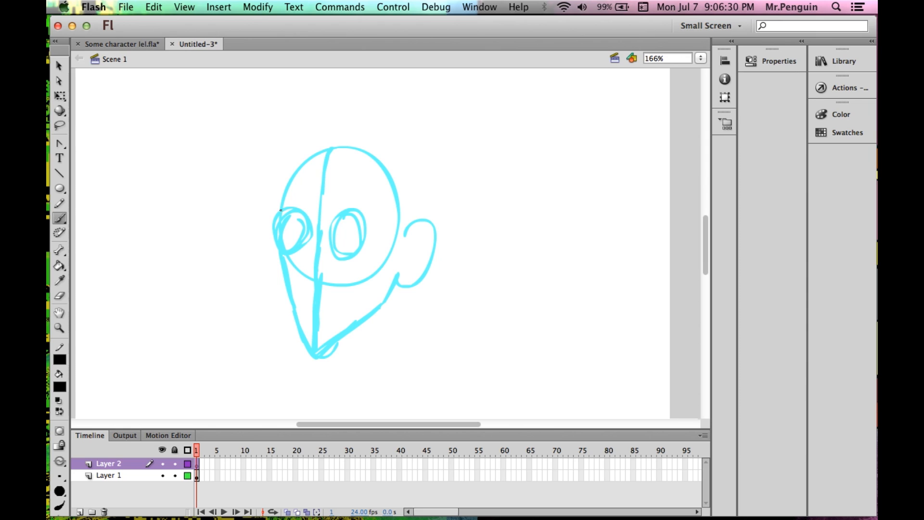
Try inking the skull and jaw outlines with black brush strokes, undoing the attempts
{"action": "left_click_drag", "start_coordinate": [326, 146], "coordinate": [361, 148]}
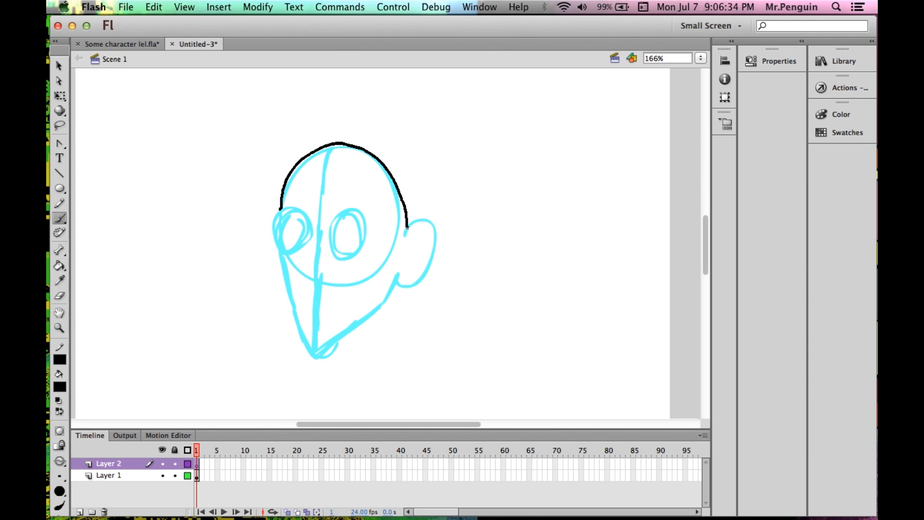
{"action": "left_click_drag", "start_coordinate": [407, 227], "coordinate": [407, 228]}
{"action": "key", "text": "super+z"}
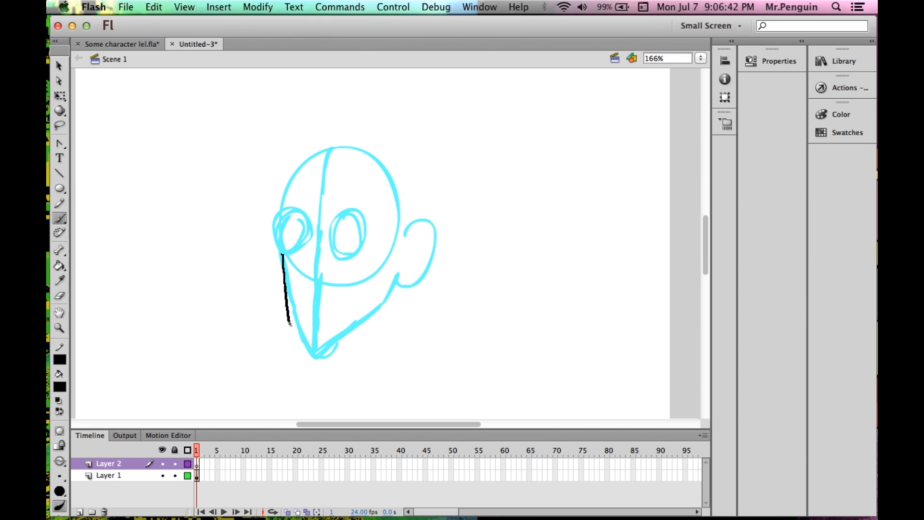
{"action": "left_click_drag", "start_coordinate": [336, 343], "coordinate": [397, 295]}
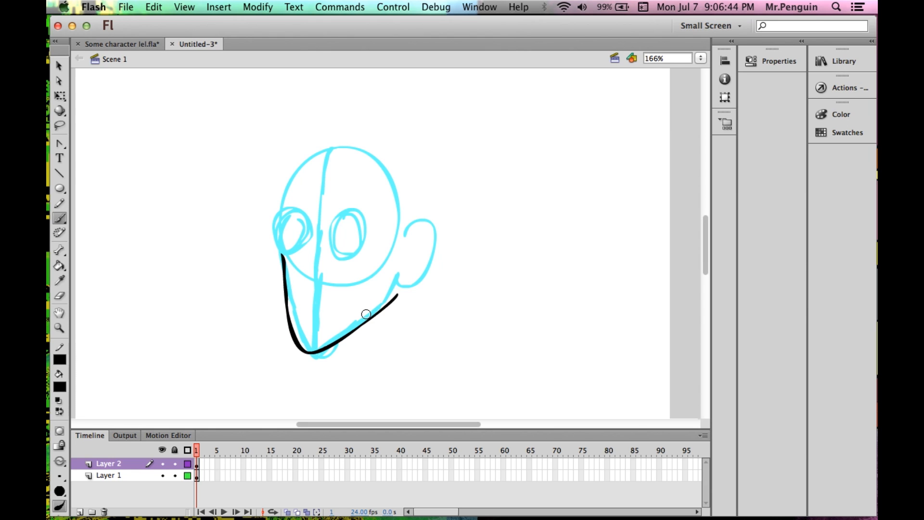
{"action": "key", "text": "super+z"}
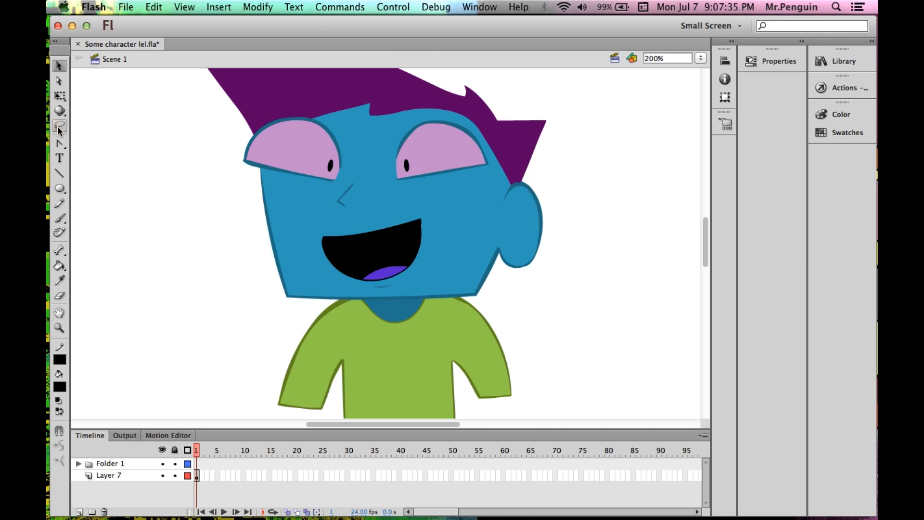
Mark freehand areas on the blue character's cheek, other parts of the face and the shirt with the Lasso tool
{"action": "left_click", "coordinate": [58, 127]}
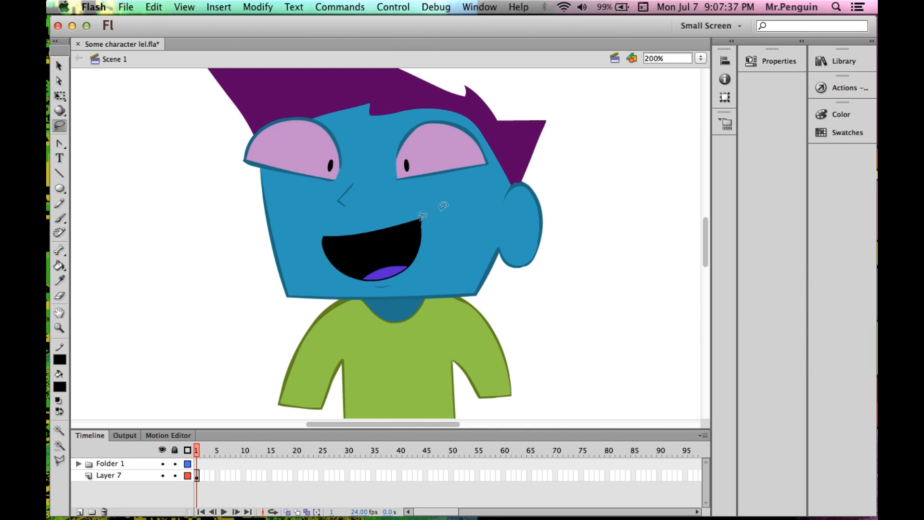
{"action": "mouse_move", "coordinate": [443, 189]}
{"action": "left_mouse_down"}
{"action": "mouse_move", "coordinate": [463, 183]}
{"action": "mouse_move", "coordinate": [484, 192]}
{"action": "mouse_move", "coordinate": [478, 216]}
{"action": "mouse_move", "coordinate": [454, 207]}
{"action": "left_mouse_up"}
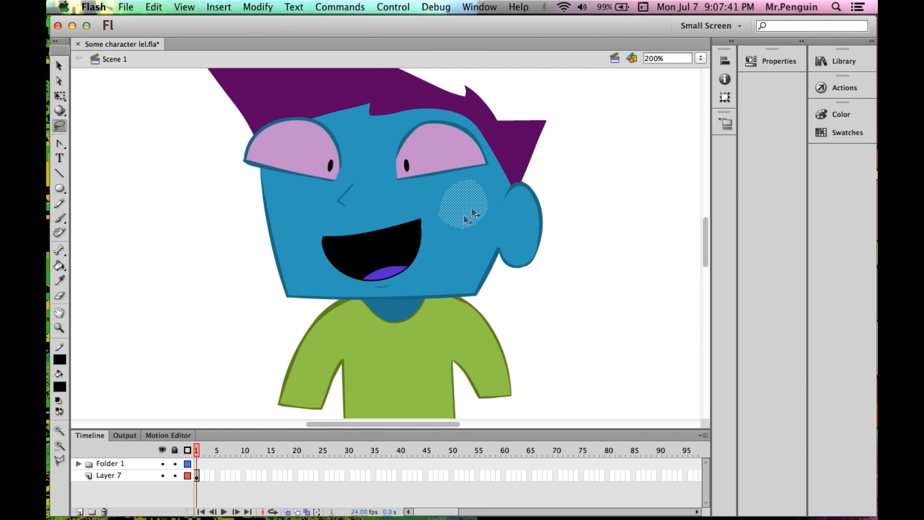
{"action": "mouse_move", "coordinate": [375, 326]}
{"action": "left_mouse_down"}
{"action": "mouse_move", "coordinate": [401, 375]}
{"action": "mouse_move", "coordinate": [377, 332]}
{"action": "left_mouse_up"}
{"action": "mouse_move", "coordinate": [450, 314]}
{"action": "left_mouse_down"}
{"action": "mouse_move", "coordinate": [426, 320]}
{"action": "mouse_move", "coordinate": [433, 352]}
{"action": "mouse_move", "coordinate": [465, 343]}
{"action": "mouse_move", "coordinate": [450, 315]}
{"action": "left_mouse_up"}
{"action": "mouse_move", "coordinate": [497, 205]}
{"action": "left_mouse_down"}
{"action": "mouse_move", "coordinate": [451, 208]}
{"action": "mouse_move", "coordinate": [447, 245]}
{"action": "mouse_move", "coordinate": [493, 250]}
{"action": "mouse_move", "coordinate": [497, 208]}
{"action": "left_mouse_up"}
{"action": "mouse_move", "coordinate": [403, 182]}
{"action": "left_mouse_down"}
{"action": "mouse_move", "coordinate": [417, 184]}
{"action": "mouse_move", "coordinate": [403, 183]}
{"action": "left_mouse_up"}
{"action": "mouse_move", "coordinate": [284, 218]}
{"action": "left_mouse_down"}
{"action": "mouse_move", "coordinate": [281, 241]}
{"action": "mouse_move", "coordinate": [279, 218]}
{"action": "left_mouse_up"}
{"action": "left_click_drag", "start_coordinate": [457, 186], "coordinate": [450, 186]}
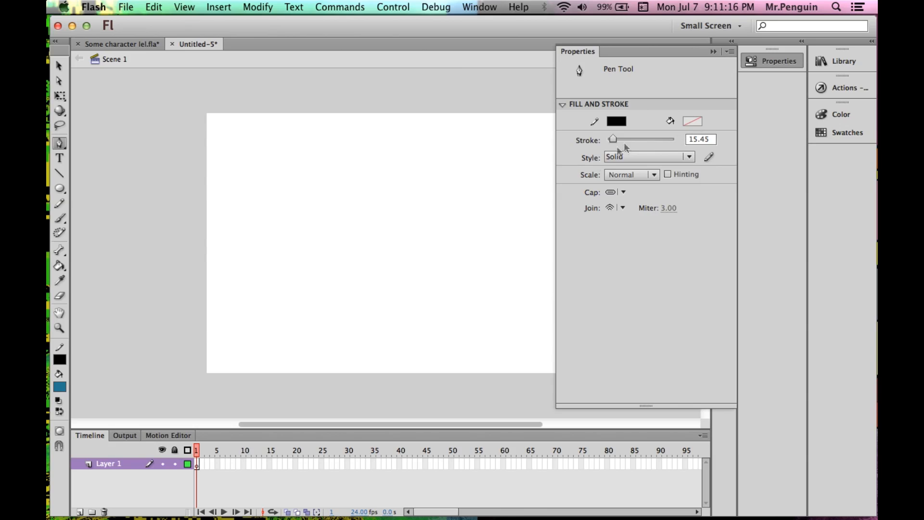
Reduce the Pen tool's stroke thickness
{"action": "left_click_drag", "start_coordinate": [612, 144], "coordinate": [609, 143]}
{"action": "left_click", "coordinate": [751, 63]}
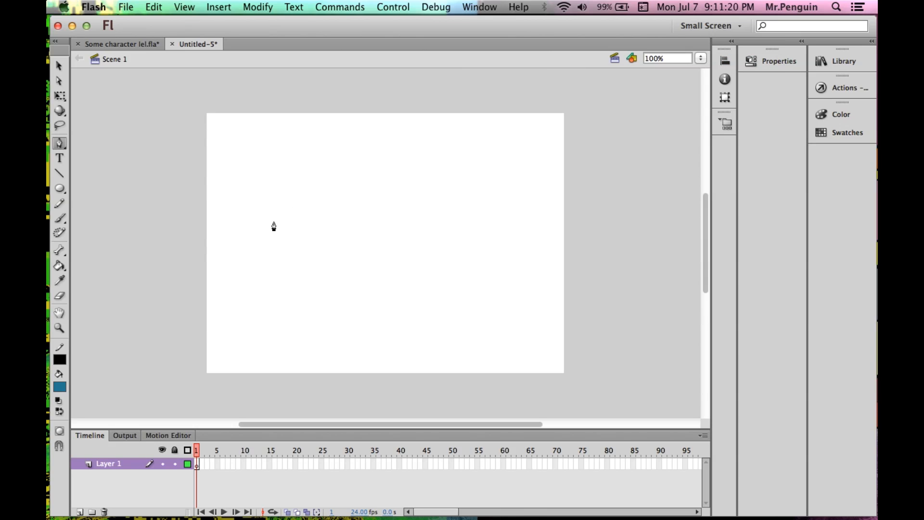
{"action": "left_click", "coordinate": [282, 236]}
{"action": "left_click", "coordinate": [358, 171]}
{"action": "left_click_drag", "start_coordinate": [387, 197], "coordinate": [391, 205]}
{"action": "key", "text": "super+z"}
{"action": "key", "text": "super+z"}
{"action": "key", "text": "super+z"}
Try drawing a closed rounded outline from curved Pen segments on the blank stage, and undo it
{"action": "left_click", "coordinate": [303, 248]}
{"action": "mouse_move", "coordinate": [460, 234]}
{"action": "left_mouse_down"}
{"action": "mouse_move", "coordinate": [449, 256]}
{"action": "mouse_move", "coordinate": [492, 305]}
{"action": "mouse_move", "coordinate": [613, 385]}
{"action": "mouse_move", "coordinate": [531, 400]}
{"action": "mouse_move", "coordinate": [554, 406]}
{"action": "mouse_move", "coordinate": [566, 424]}
{"action": "left_mouse_up"}
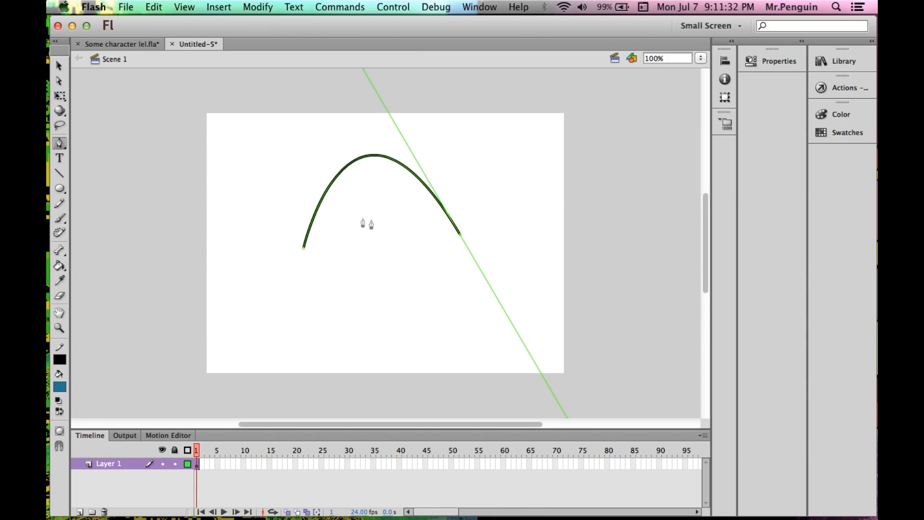
{"action": "left_click_drag", "start_coordinate": [459, 239], "coordinate": [483, 275]}
{"action": "left_click", "coordinate": [402, 317]}
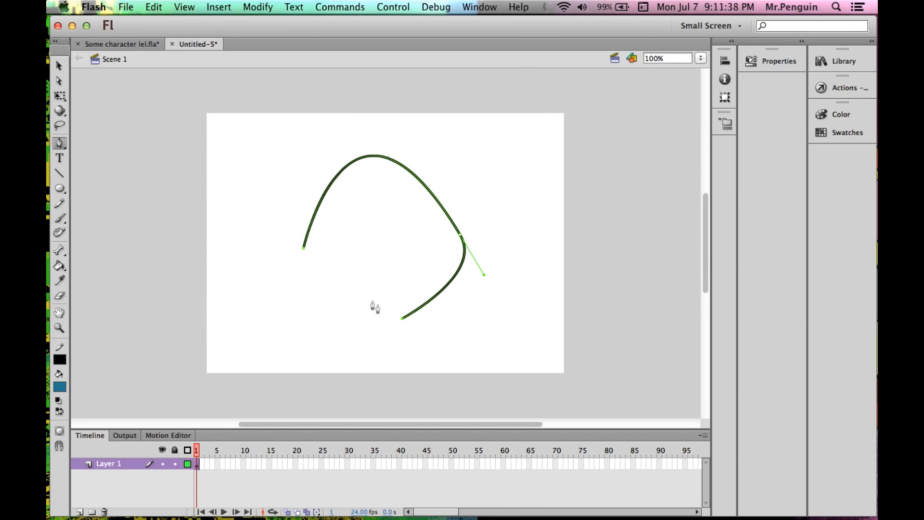
{"action": "left_click", "coordinate": [311, 282]}
{"action": "key", "text": "super+z"}
{"action": "mouse_move", "coordinate": [312, 285]}
{"action": "left_mouse_down"}
{"action": "mouse_move", "coordinate": [313, 264]}
{"action": "mouse_move", "coordinate": [301, 248]}
{"action": "left_mouse_up"}
{"action": "left_click", "coordinate": [304, 248]}
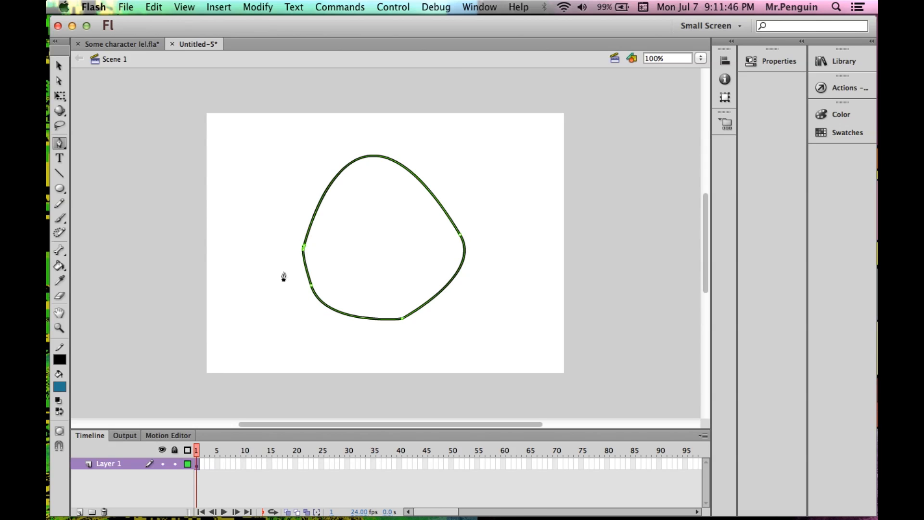
{"action": "key", "text": "super+z"}
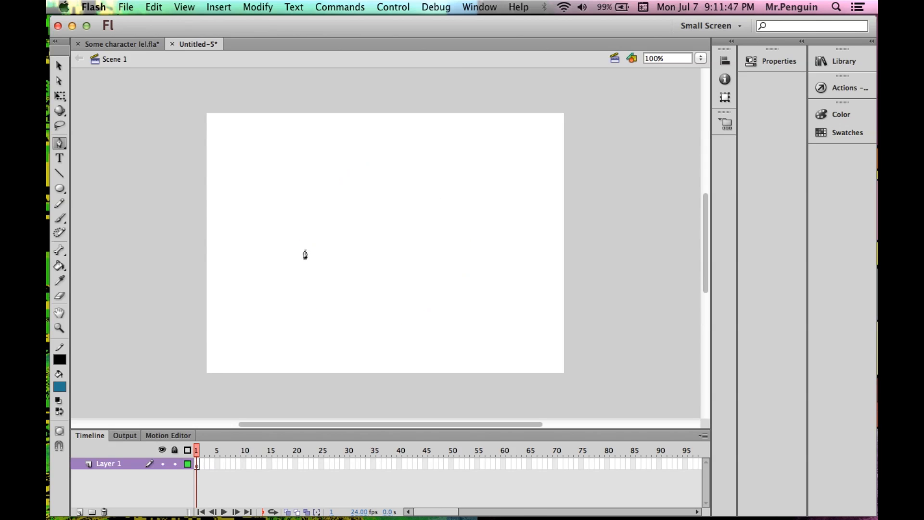
Try brushing blue eye outlines on the empty stage, undoing the attempts
{"action": "key", "text": "b"}
{"action": "mouse_move", "coordinate": [298, 170]}
{"action": "left_mouse_down"}
{"action": "mouse_move", "coordinate": [287, 188]}
{"action": "mouse_move", "coordinate": [319, 210]}
{"action": "mouse_move", "coordinate": [297, 169]}
{"action": "left_mouse_up"}
{"action": "mouse_move", "coordinate": [397, 169]}
{"action": "left_mouse_down"}
{"action": "mouse_move", "coordinate": [376, 203]}
{"action": "mouse_move", "coordinate": [397, 171]}
{"action": "left_mouse_up"}
{"action": "key", "text": "super+z"}
{"action": "key", "text": "super+z"}
{"action": "mouse_move", "coordinate": [298, 170]}
{"action": "left_mouse_down"}
{"action": "mouse_move", "coordinate": [285, 183]}
{"action": "mouse_move", "coordinate": [291, 218]}
{"action": "left_mouse_up"}
{"action": "right_click", "coordinate": [281, 201]}
{"action": "left_click", "coordinate": [308, 174]}
{"action": "key", "text": "super+z"}
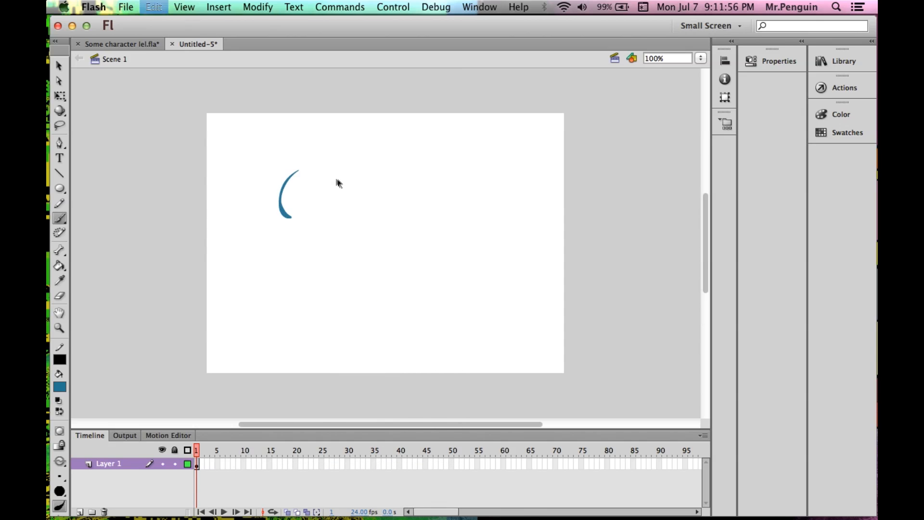
Brush a blue oval eye outline in the upper part of the stage and place a duplicate beside it
{"action": "mouse_move", "coordinate": [289, 171]}
{"action": "left_mouse_down"}
{"action": "mouse_move", "coordinate": [289, 218]}
{"action": "mouse_move", "coordinate": [311, 199]}
{"action": "mouse_move", "coordinate": [289, 170]}
{"action": "left_mouse_up"}
{"action": "key", "text": "c"}
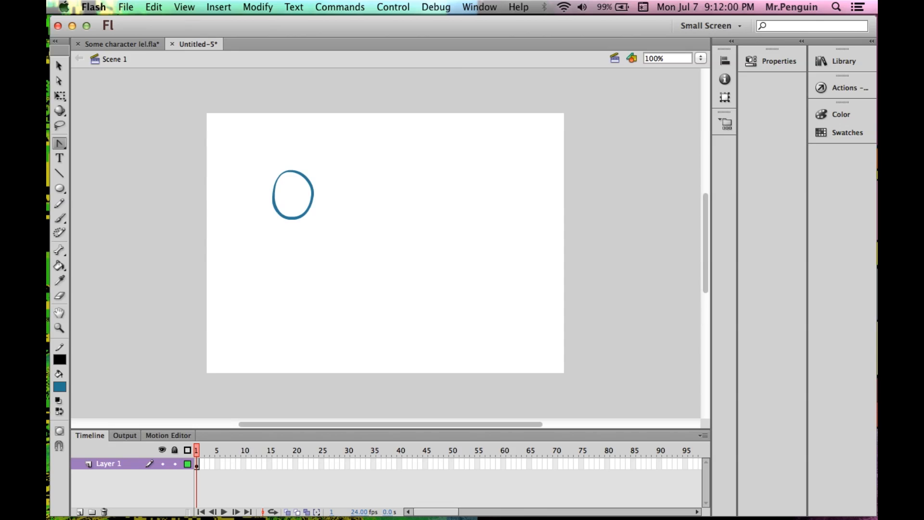
{"action": "key", "text": "v"}
{"action": "left_click_drag", "start_coordinate": [304, 176], "coordinate": [426, 170]}
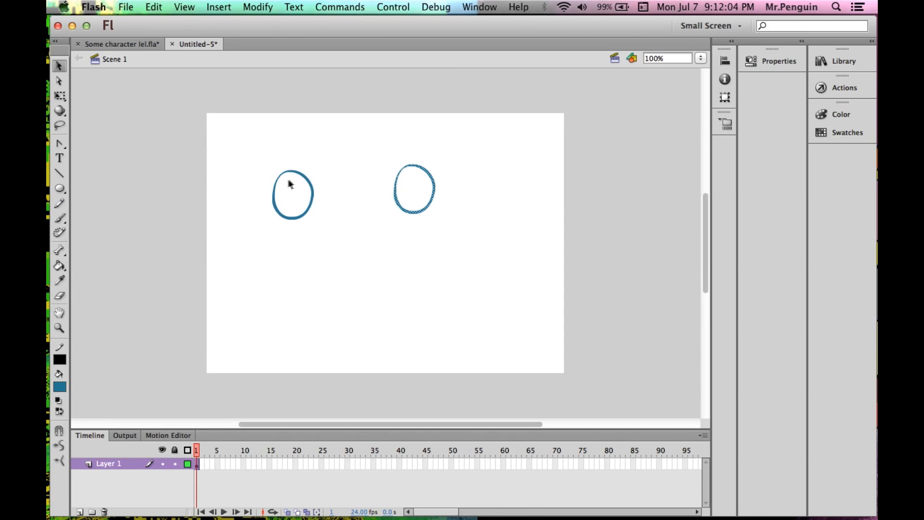
Draw a small round pupil near the upper edge of each eye and fill both pupils solid blue
{"action": "key", "text": "b"}
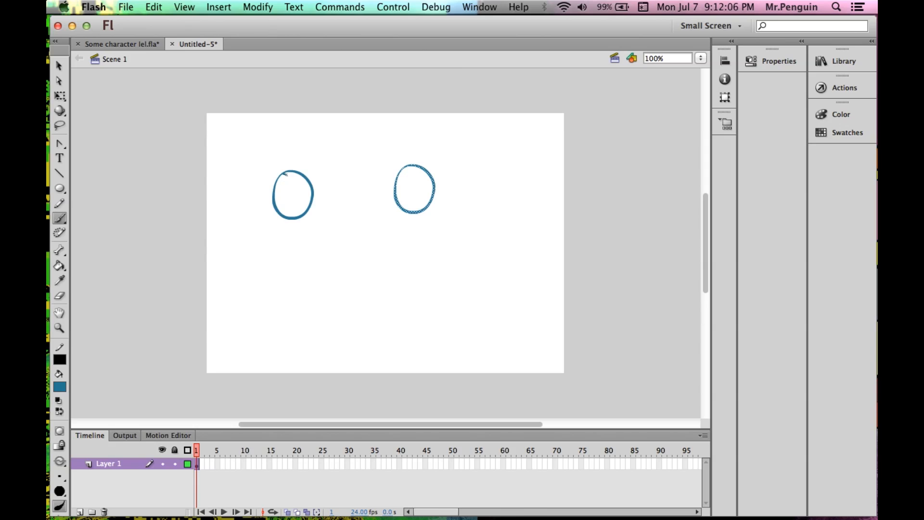
{"action": "left_click_drag", "start_coordinate": [280, 181], "coordinate": [282, 181]}
{"action": "left_click_drag", "start_coordinate": [424, 177], "coordinate": [422, 172]}
{"action": "key", "text": "super+z"}
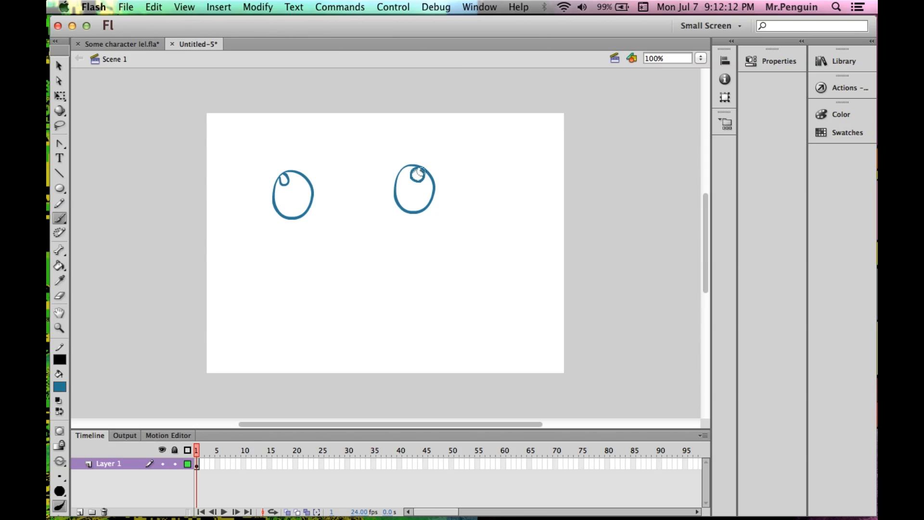
{"action": "key", "text": "super+z"}
{"action": "key", "text": "k"}
{"action": "left_click", "coordinate": [418, 174]}
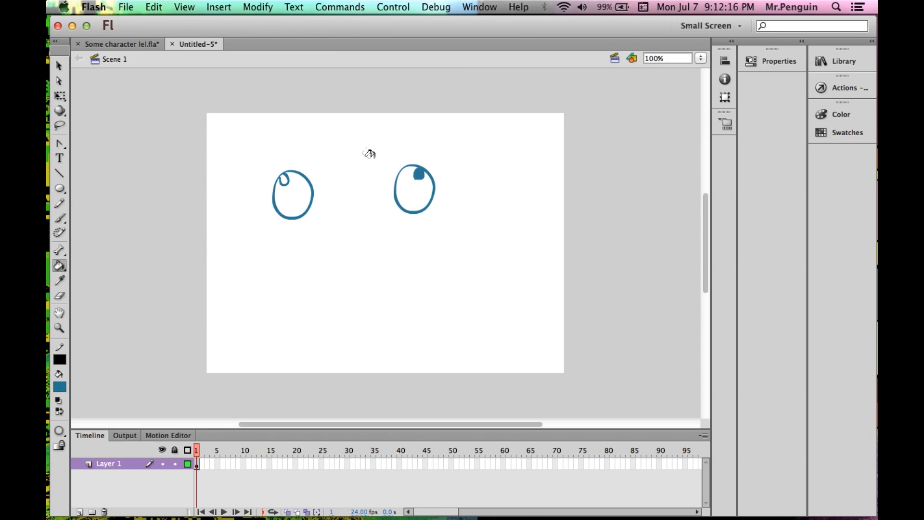
{"action": "left_click", "coordinate": [283, 179]}
Draw a half-round open mouth below the eyes, add a tongue at its lower edge and fill the mouth blue
{"action": "key", "text": "b"}
{"action": "left_click_drag", "start_coordinate": [381, 218], "coordinate": [314, 219]}
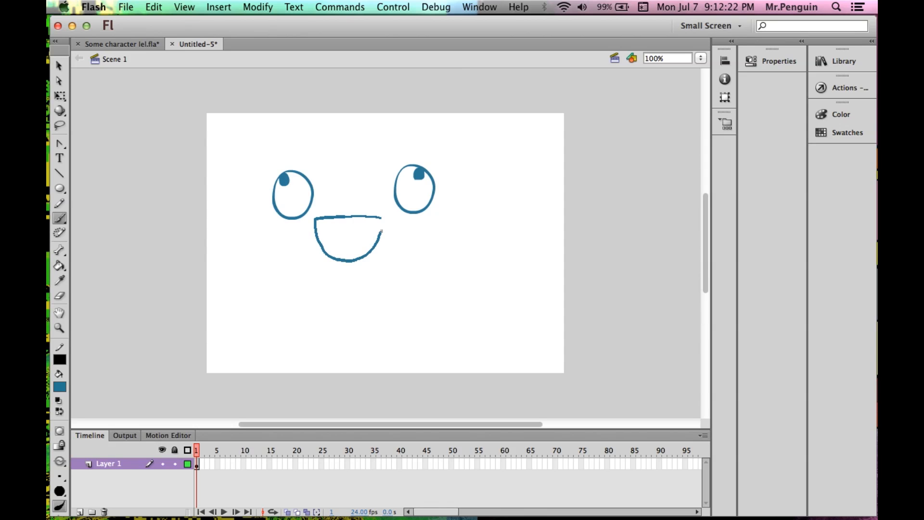
{"action": "key", "text": "k"}
{"action": "key", "text": "b"}
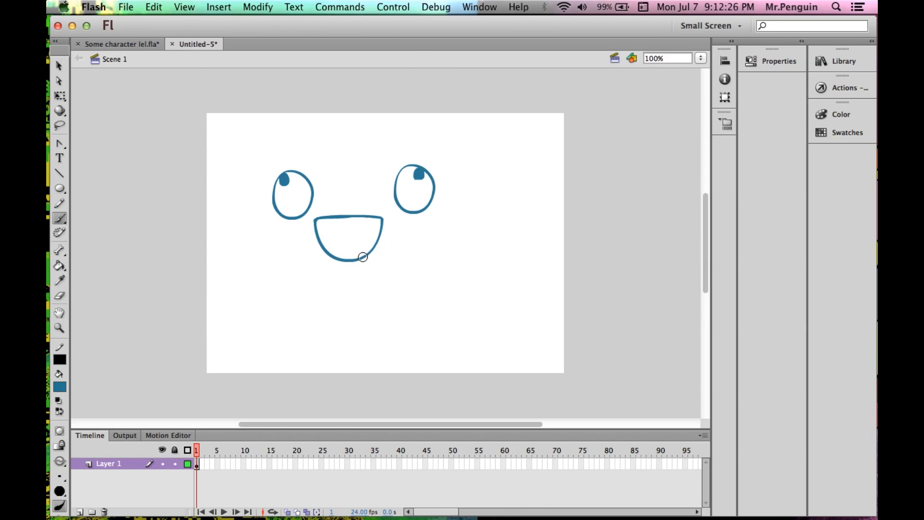
{"action": "left_click_drag", "start_coordinate": [341, 253], "coordinate": [335, 258]}
{"action": "key", "text": "k"}
{"action": "left_click", "coordinate": [345, 240]}
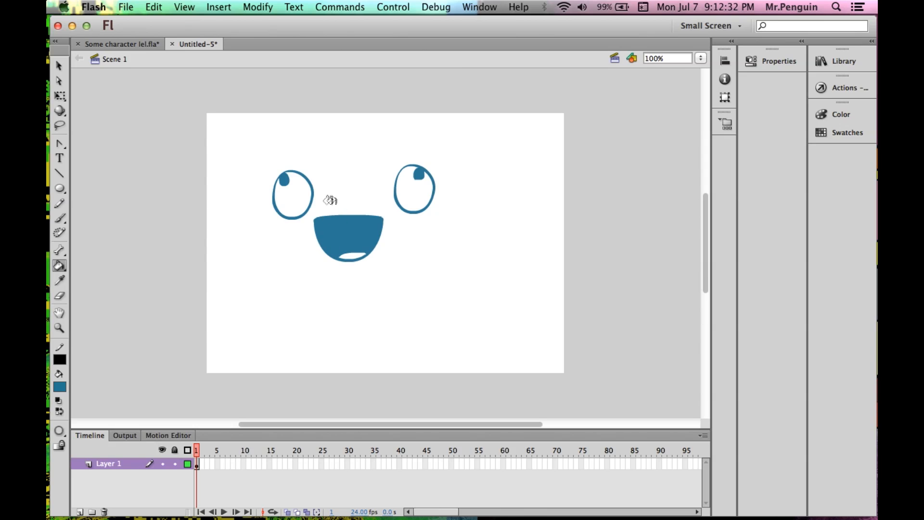
Brush the head outline between and below the eyes, and add a new layer above it
{"action": "key", "text": "b"}
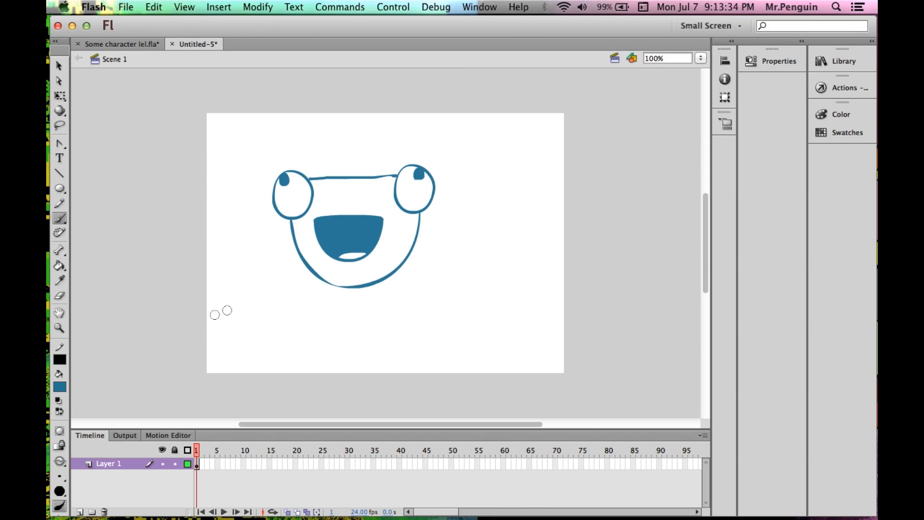
{"action": "left_click", "coordinate": [80, 512]}
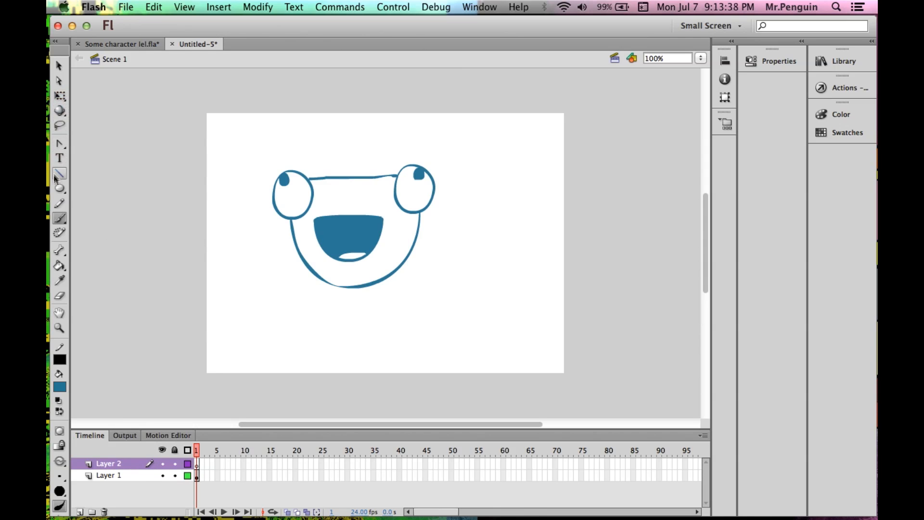
Draw a straight black Pen line between the two eyes and bend it upward into an arc
{"action": "left_click_drag", "start_coordinate": [62, 140], "coordinate": [84, 140]}
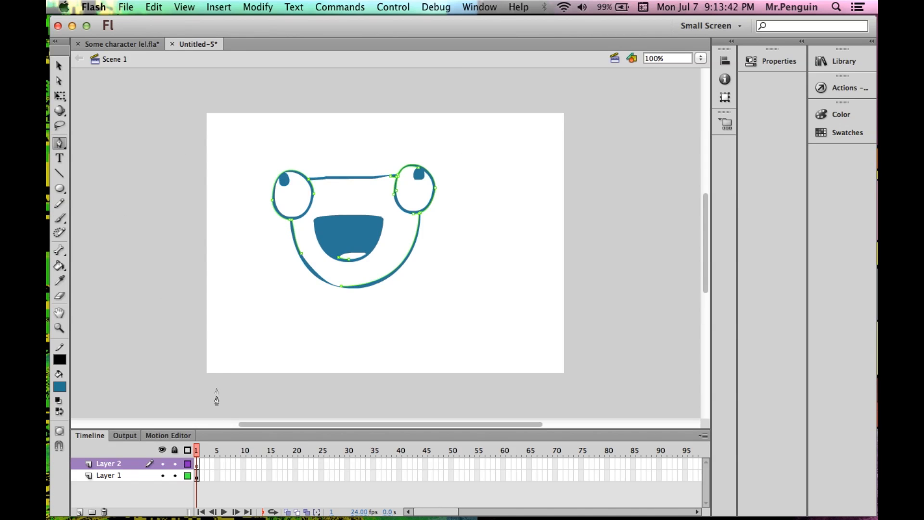
{"action": "left_click", "coordinate": [781, 60]}
{"action": "left_click", "coordinate": [778, 59]}
{"action": "left_click", "coordinate": [395, 177]}
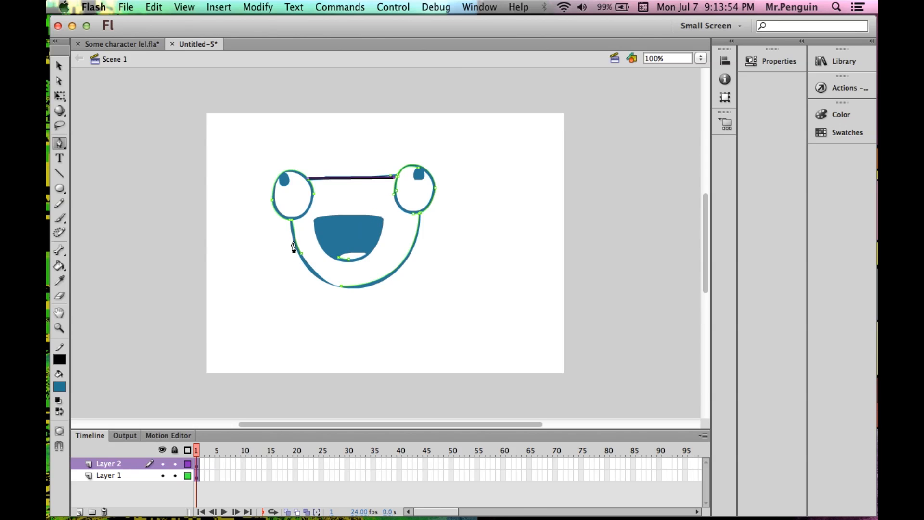
{"action": "left_click", "coordinate": [291, 222]}
{"action": "key", "text": "super+z"}
{"action": "left_click", "coordinate": [394, 177]}
{"action": "left_click_drag", "start_coordinate": [394, 191], "coordinate": [395, 191]}
{"action": "key", "text": "space"}
{"action": "key", "text": "v"}
{"action": "mouse_move", "coordinate": [352, 181]}
{"action": "left_mouse_down"}
{"action": "mouse_move", "coordinate": [356, 147]}
{"action": "mouse_move", "coordinate": [357, 164]}
{"action": "left_mouse_up"}
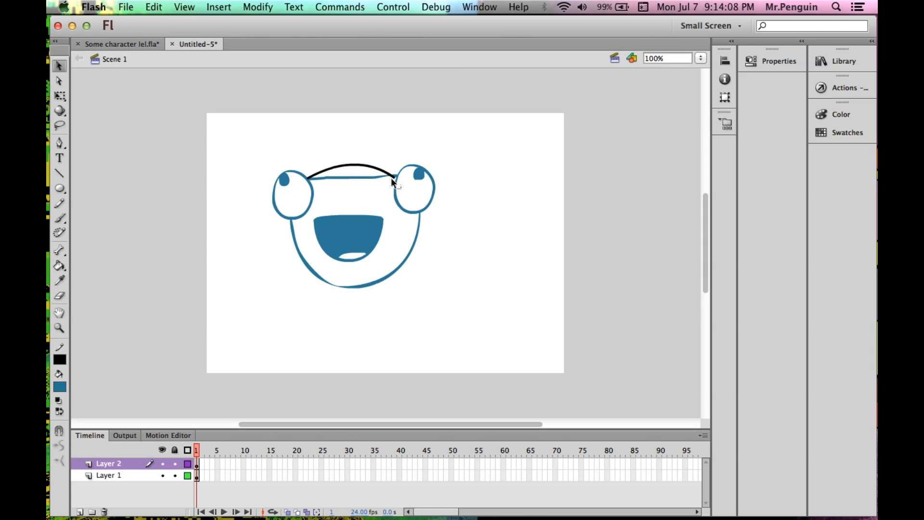
Draw a black Pen line from the underside of one eye to the other, bend it down along the jaw, and add another layer
{"action": "key", "text": "p"}
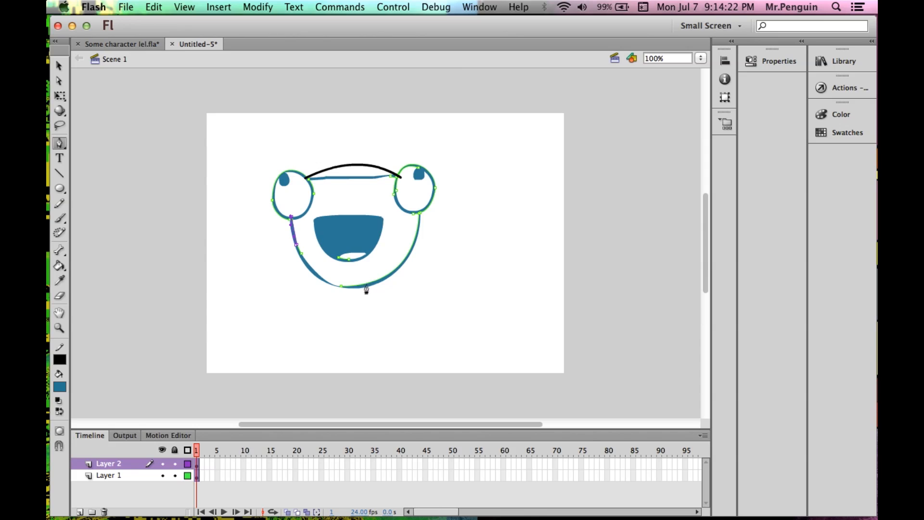
{"action": "left_click_drag", "start_coordinate": [420, 216], "coordinate": [500, 43]}
{"action": "key", "text": "v"}
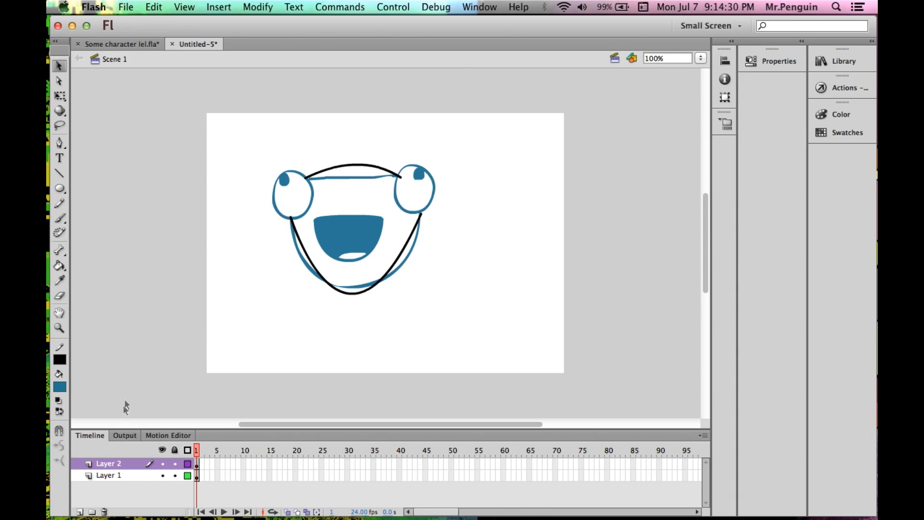
{"action": "left_click", "coordinate": [81, 511]}
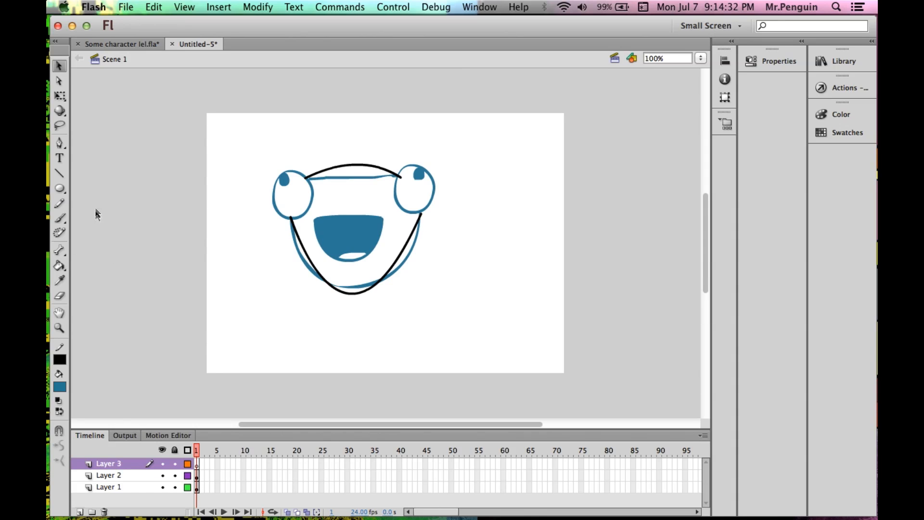
Draw a black-outlined blue oval over the left eye and place a copy of its outline over the right eye
{"action": "left_click", "coordinate": [59, 189]}
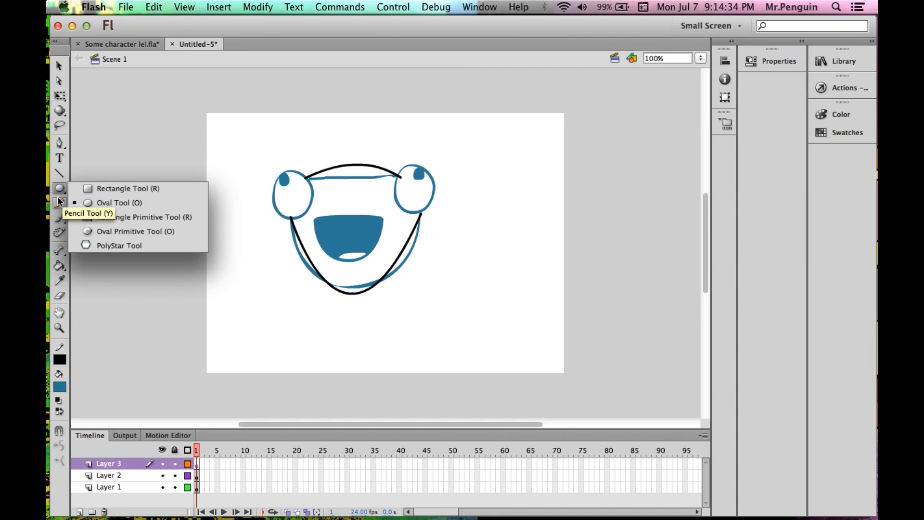
{"action": "left_click", "coordinate": [105, 202]}
{"action": "left_click_drag", "start_coordinate": [268, 163], "coordinate": [318, 220]}
{"action": "key", "text": "v"}
{"action": "left_click", "coordinate": [297, 217]}
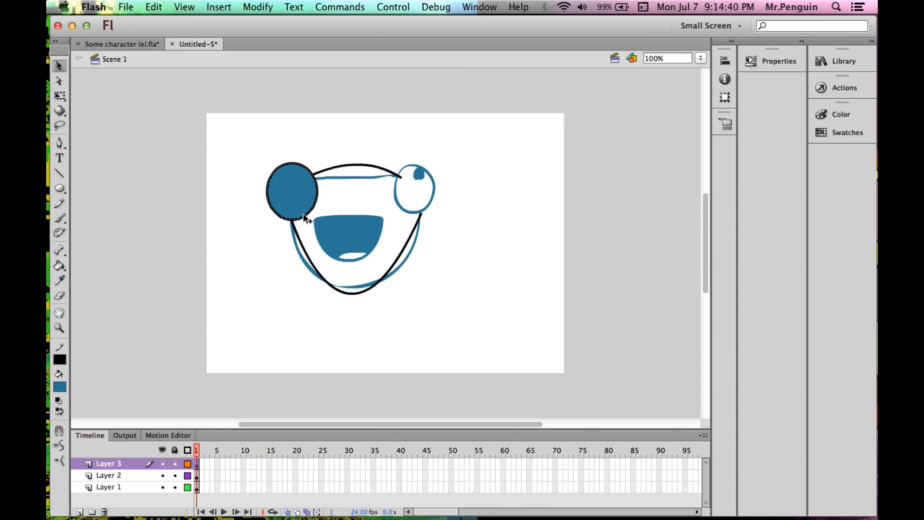
{"action": "left_click_drag", "start_coordinate": [304, 217], "coordinate": [431, 211]}
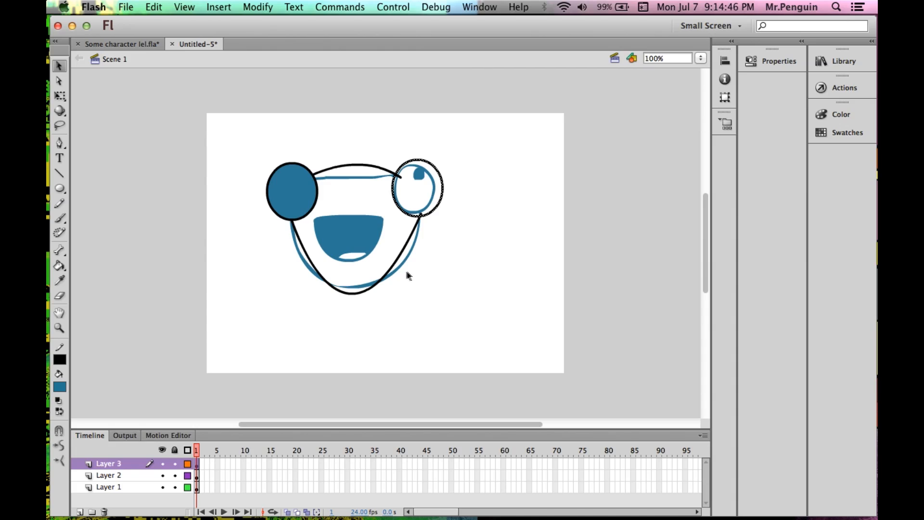
Remove the blue fill from the left eye's oval, and fill both eyes with white sampled from the stage
{"action": "left_click", "coordinate": [294, 194]}
{"action": "key", "text": "Delete"}
{"action": "key", "text": "i"}
{"action": "left_click", "coordinate": [224, 238]}
{"action": "left_click", "coordinate": [286, 189]}
{"action": "left_click", "coordinate": [405, 187]}
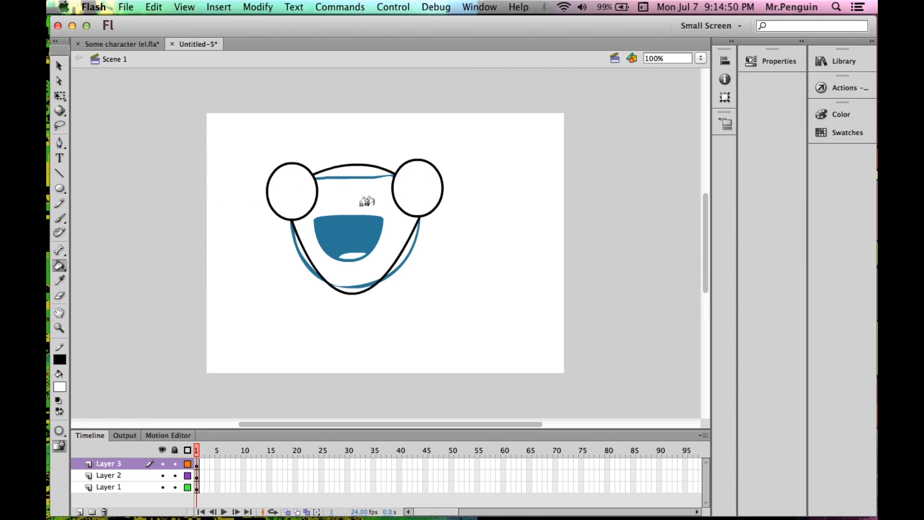
Trace the mouth with the Pen tool, using a straight upper edge closed by a downward curve
{"action": "key", "text": "v"}
{"action": "key", "text": "b"}
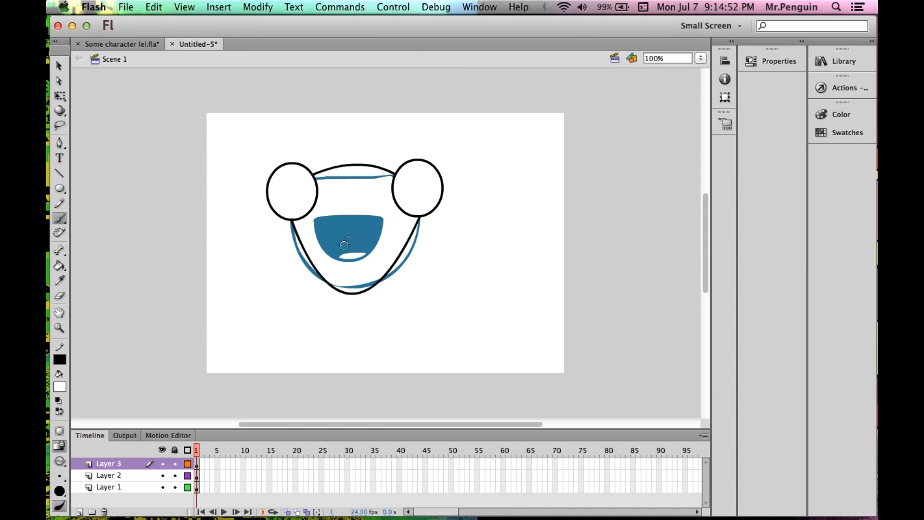
{"action": "left_click", "coordinate": [60, 142]}
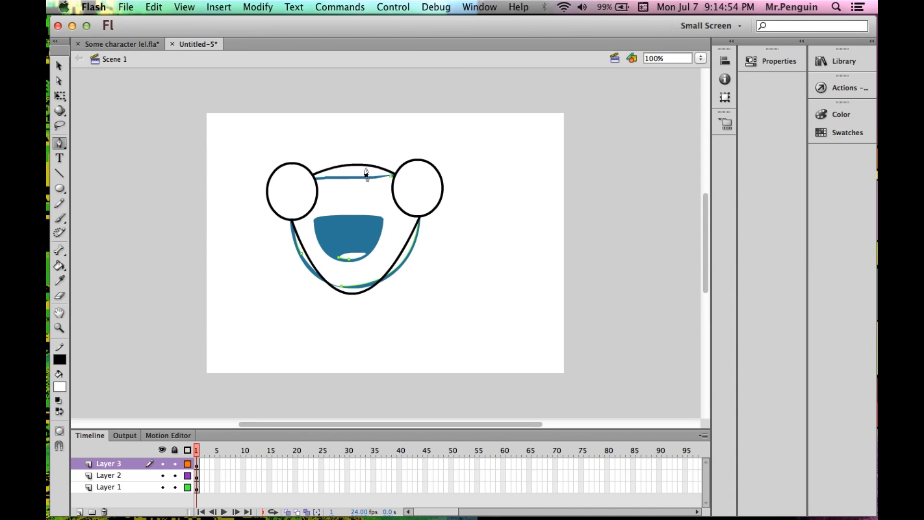
{"action": "left_click", "coordinate": [313, 220]}
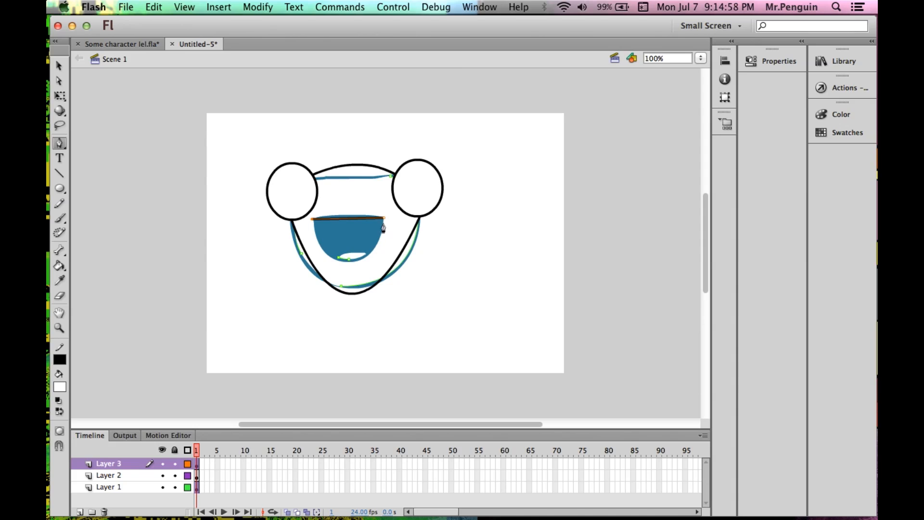
{"action": "left_click_drag", "start_coordinate": [383, 219], "coordinate": [403, 145]}
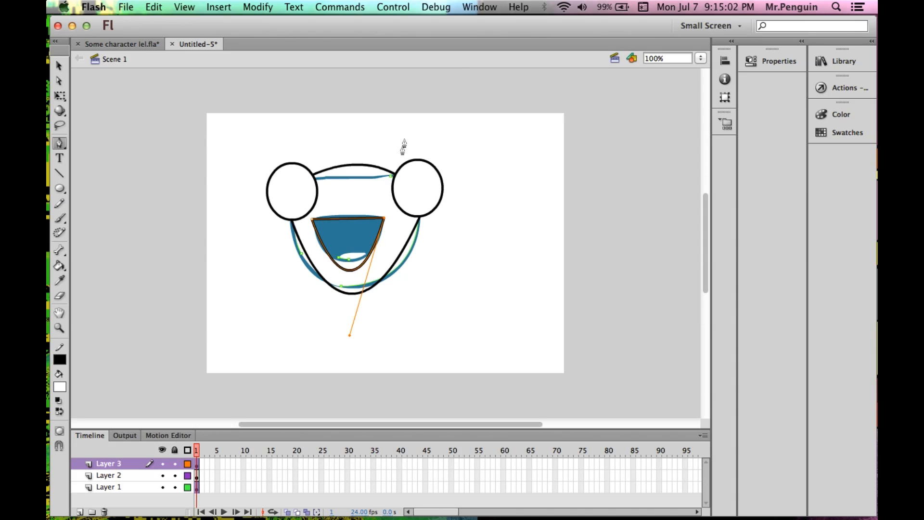
{"action": "key", "text": "v"}
{"action": "left_click", "coordinate": [302, 288]}
Try to brush the tongue's outline at the lower edge of the mouth, and undo the stroke
{"action": "key", "text": "b"}
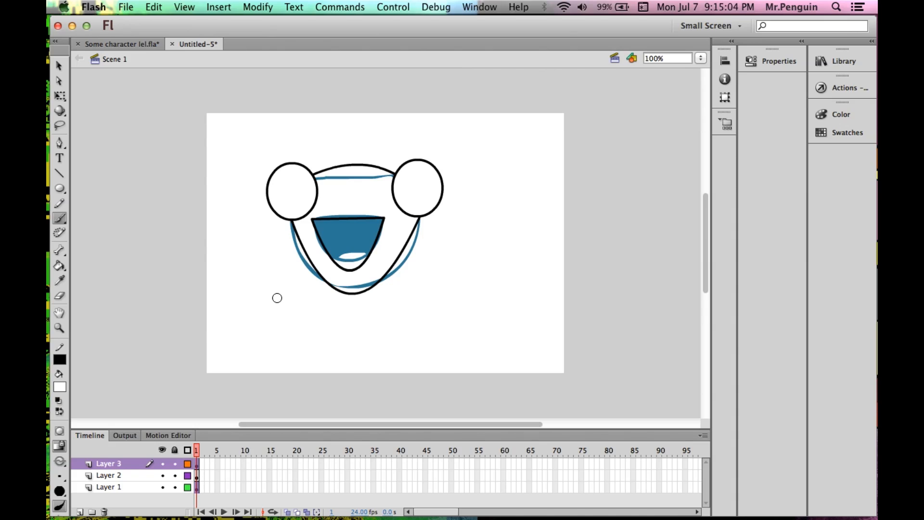
{"action": "key", "text": "i"}
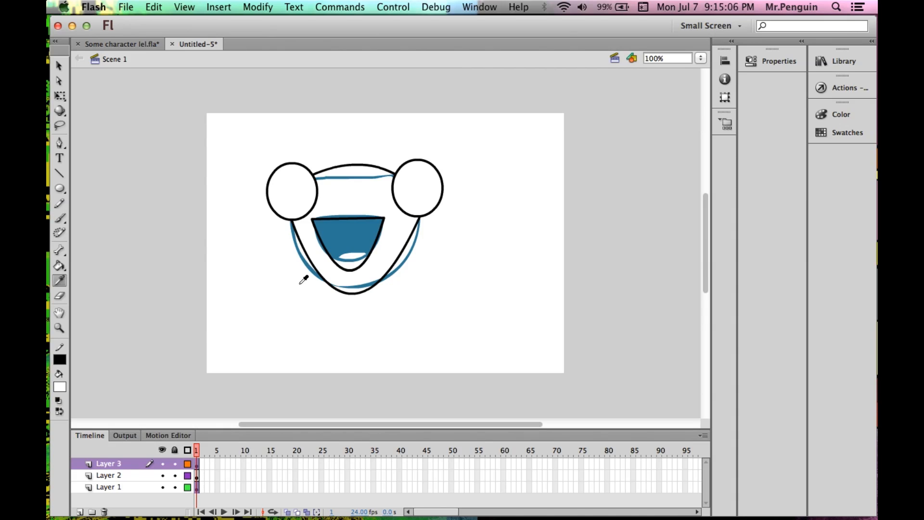
{"action": "key", "text": "b"}
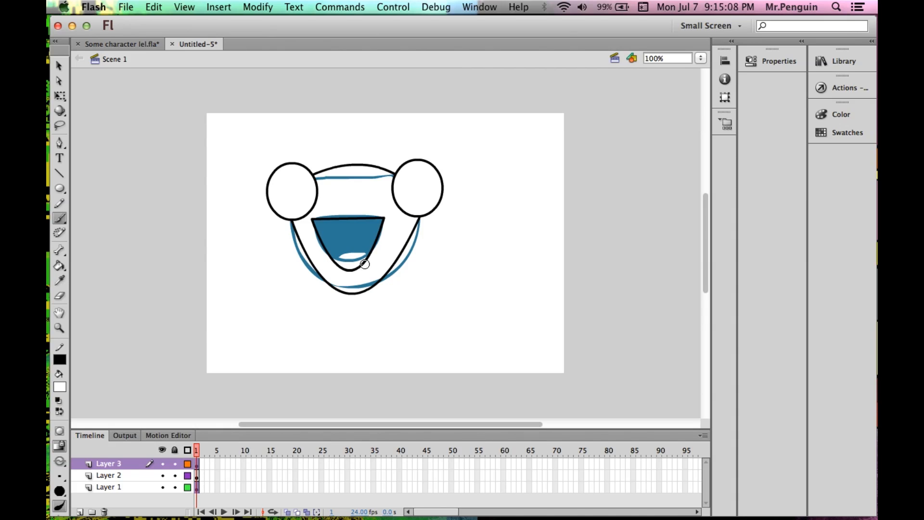
{"action": "left_click_drag", "start_coordinate": [336, 260], "coordinate": [334, 262]}
{"action": "key", "text": "super+z"}
Draw the tongue's upper edge with the Pen tool as an upward arc across the lower part of the mouth
{"action": "key", "text": "super+equal"}
{"action": "key", "text": "i"}
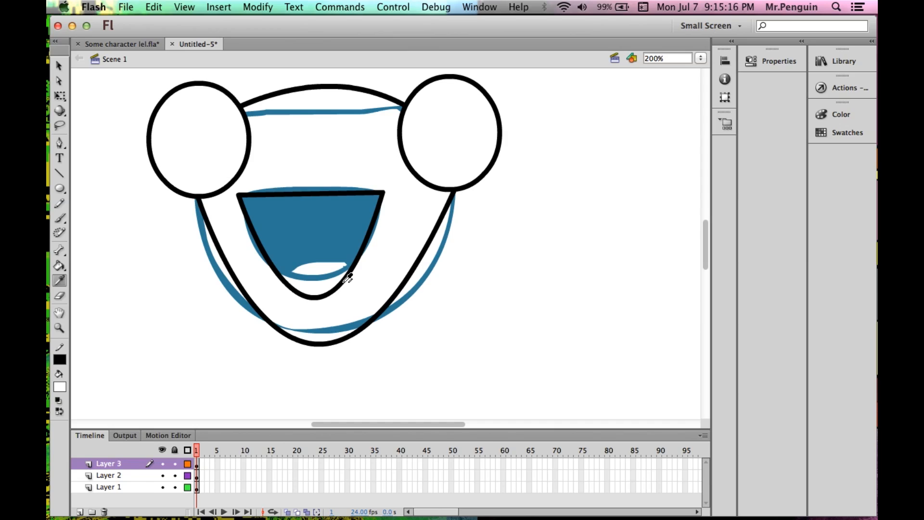
{"action": "left_click", "coordinate": [61, 143]}
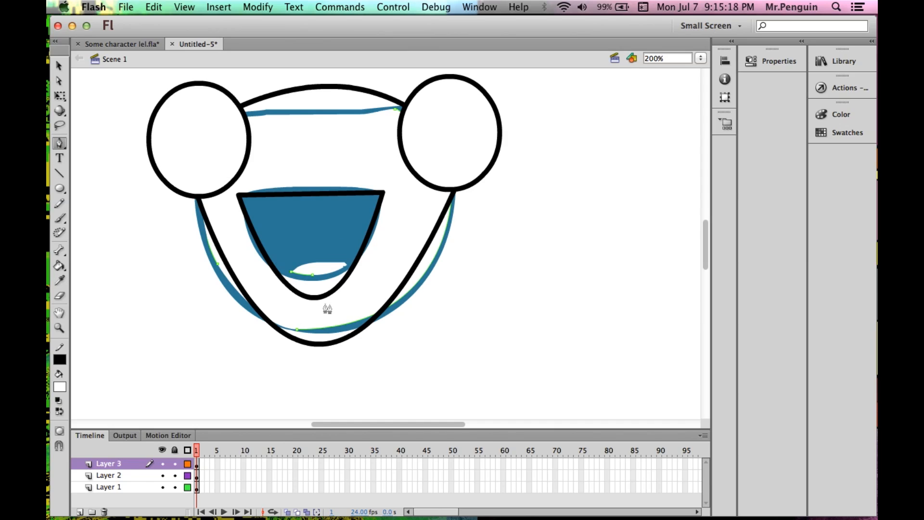
{"action": "left_click", "coordinate": [341, 281]}
{"action": "left_click", "coordinate": [282, 278]}
{"action": "mouse_move", "coordinate": [344, 280]}
{"action": "left_mouse_down"}
{"action": "mouse_move", "coordinate": [371, 303]}
{"action": "mouse_move", "coordinate": [357, 316]}
{"action": "left_mouse_up"}
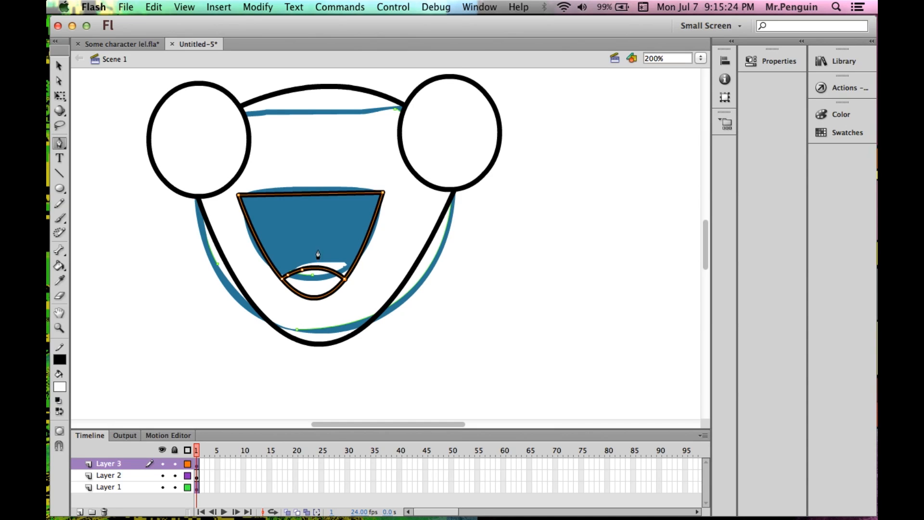
Fill the mouth area above the tongue with a near-black colour using the Paint Bucket
{"action": "key", "text": "i"}
{"action": "left_click", "coordinate": [408, 278]}
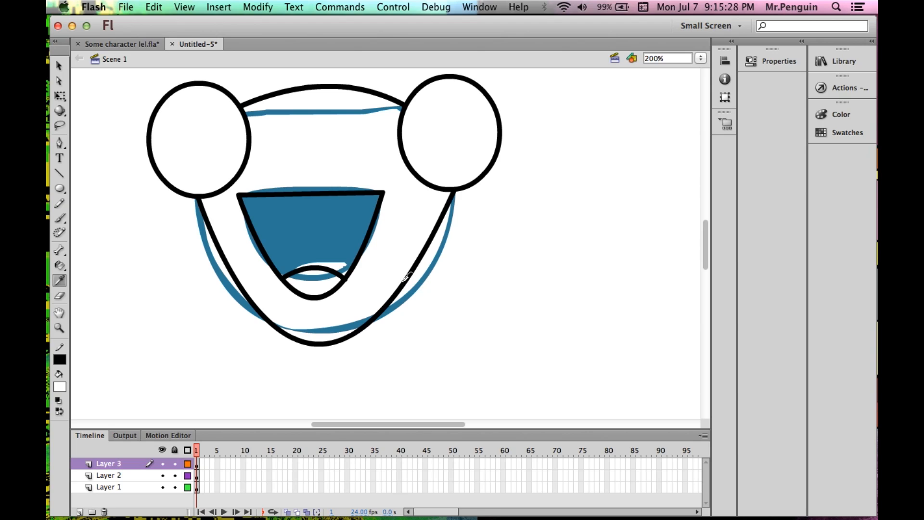
{"action": "key", "text": "k"}
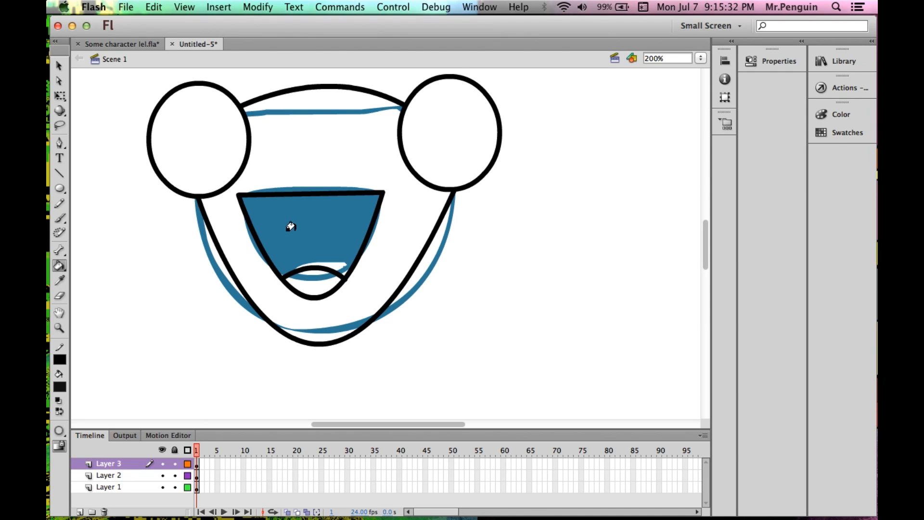
{"action": "left_click", "coordinate": [277, 238]}
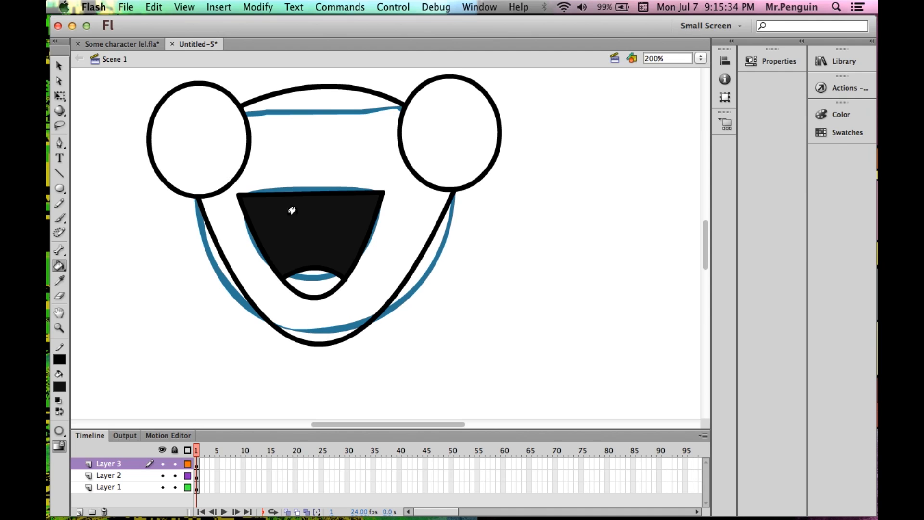
Fill the tongue area with sampled white, and pick green as the next fill colour
{"action": "key", "text": "i"}
{"action": "left_click", "coordinate": [381, 262]}
{"action": "left_click", "coordinate": [306, 277]}
{"action": "key", "text": "i"}
{"action": "left_click", "coordinate": [376, 266]}
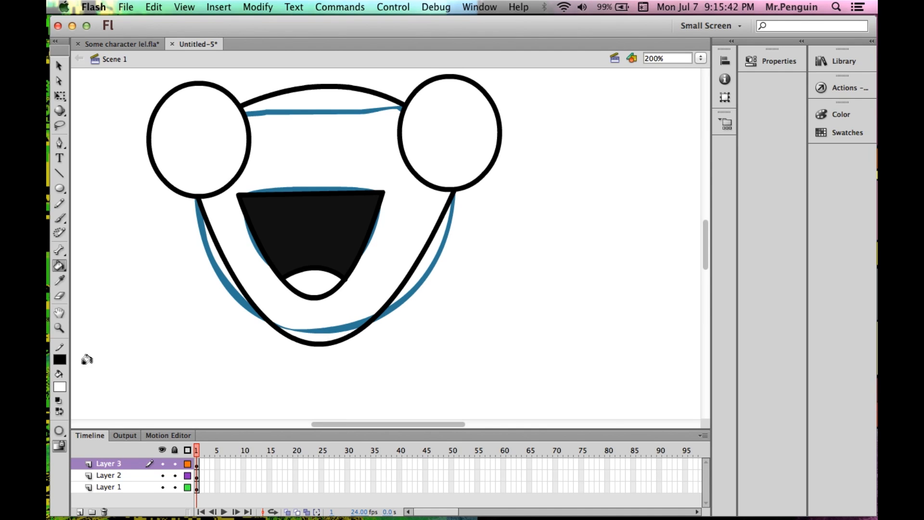
{"action": "left_click", "coordinate": [60, 388]}
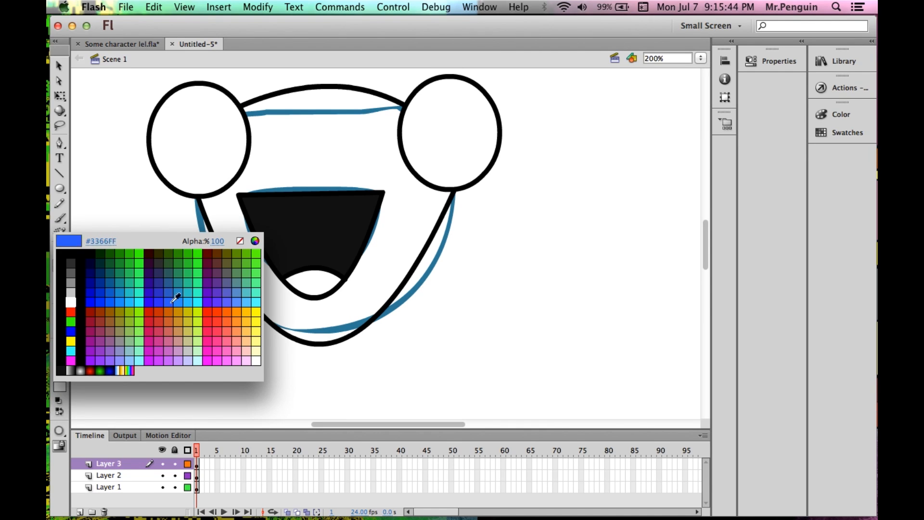
{"action": "left_click", "coordinate": [146, 273]}
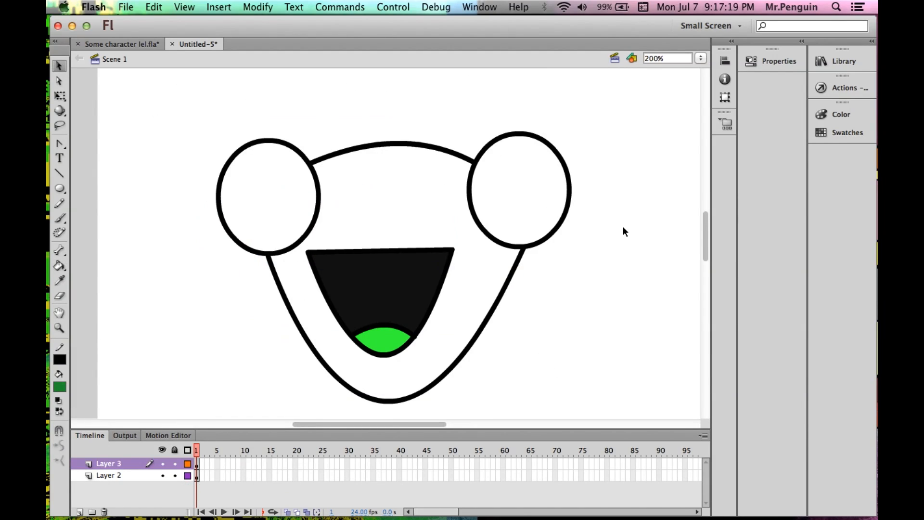
{"action": "key", "text": "super+z"}
{"action": "key", "text": "super+z"}
{"action": "key", "text": "super+z"}
{"action": "left_click", "coordinate": [566, 240]}
{"action": "left_click", "coordinate": [411, 332]}
{"action": "key", "text": "q"}
{"action": "left_click_drag", "start_coordinate": [414, 332], "coordinate": [416, 331]}
{"action": "left_click", "coordinate": [559, 347]}
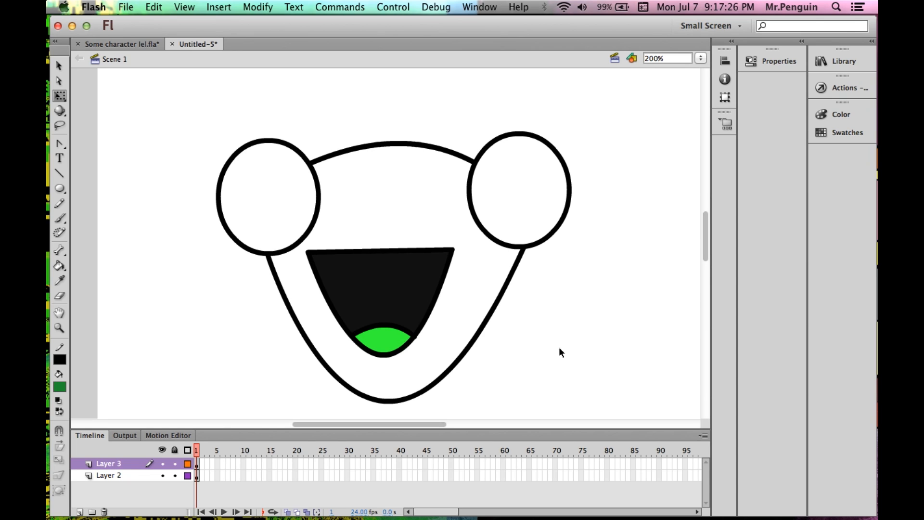
Delete the black line segments along the tongue's upper edge, leaving its green fill
{"action": "left_click", "coordinate": [407, 333]}
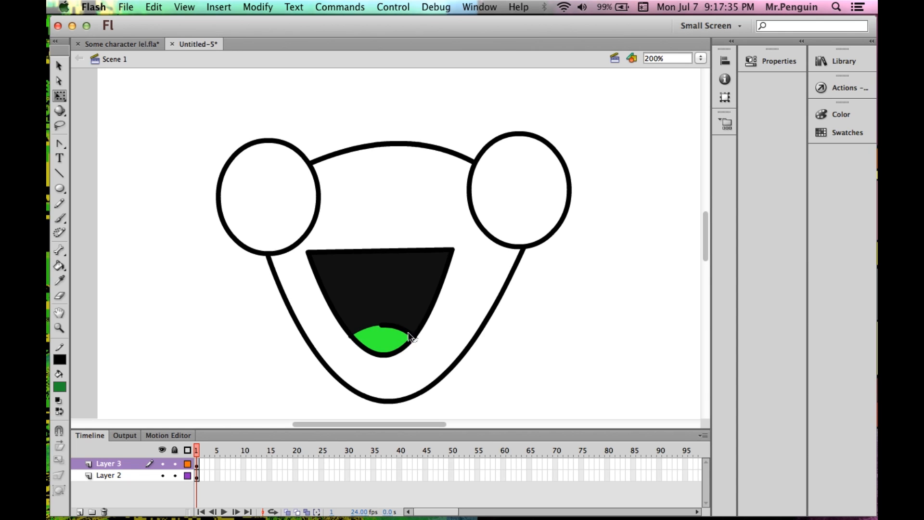
{"action": "left_click", "coordinate": [408, 333]}
{"action": "key", "text": "Delete"}
{"action": "left_click", "coordinate": [388, 325]}
{"action": "key", "text": "Delete"}
{"action": "left_click", "coordinate": [351, 336]}
{"action": "key", "text": "Delete"}
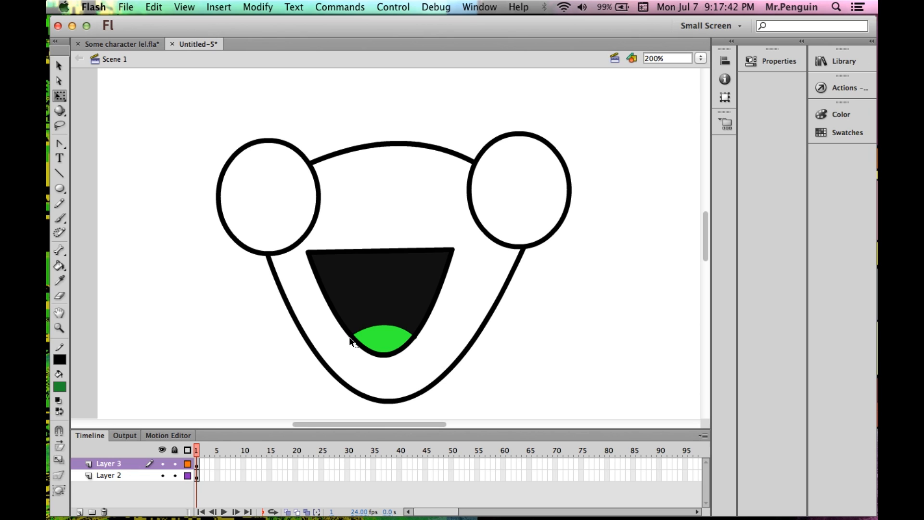
Draw a small black-outlined dark green oval pupil near the outer edge of each eye
{"action": "left_click", "coordinate": [59, 188]}
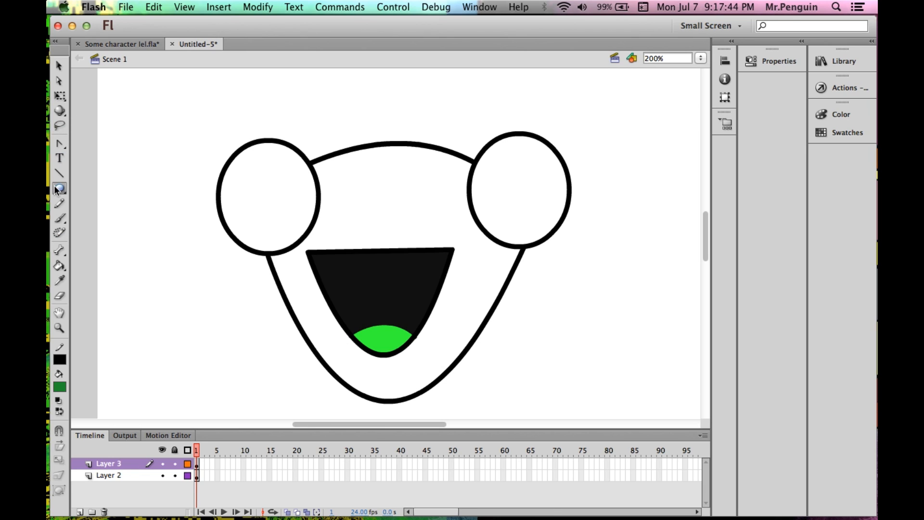
{"action": "left_click_drag", "start_coordinate": [229, 187], "coordinate": [243, 208]}
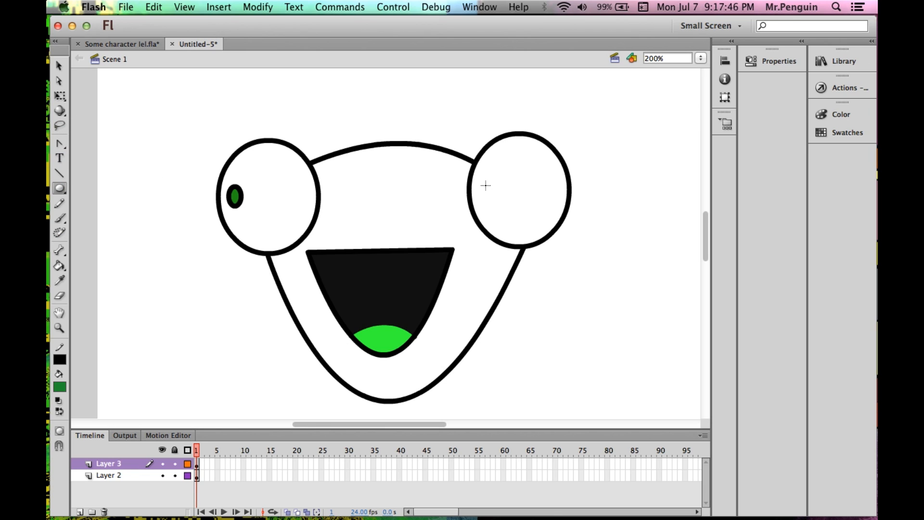
{"action": "left_click_drag", "start_coordinate": [545, 172], "coordinate": [556, 180]}
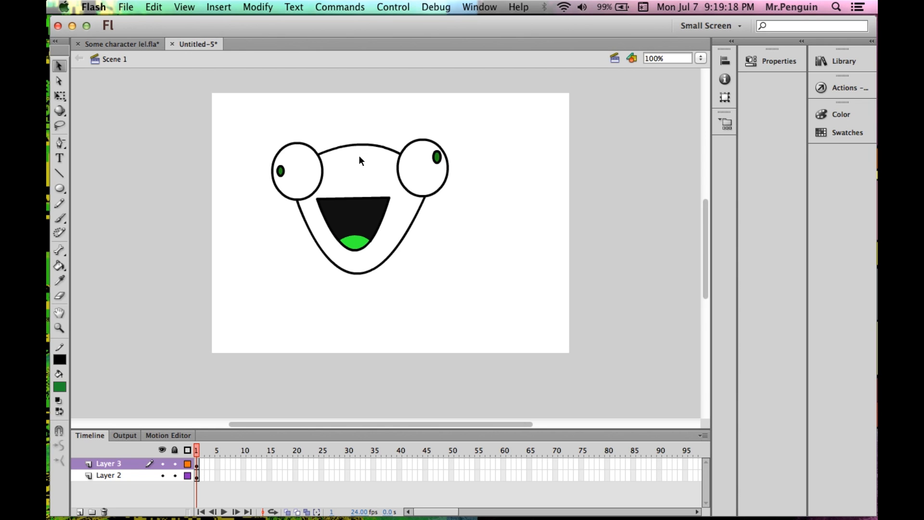
Set the stage width to 600 px in the document settings
{"action": "left_click", "coordinate": [256, 6]}
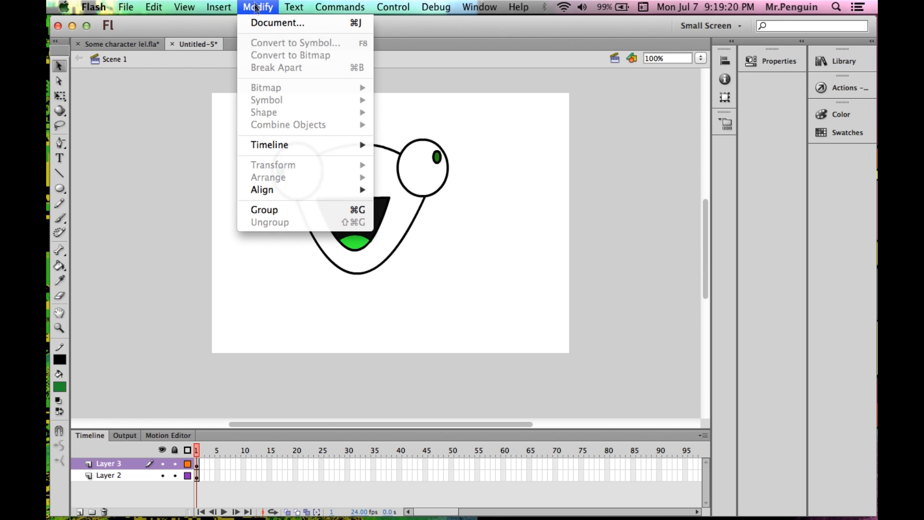
{"action": "left_click", "coordinate": [267, 25]}
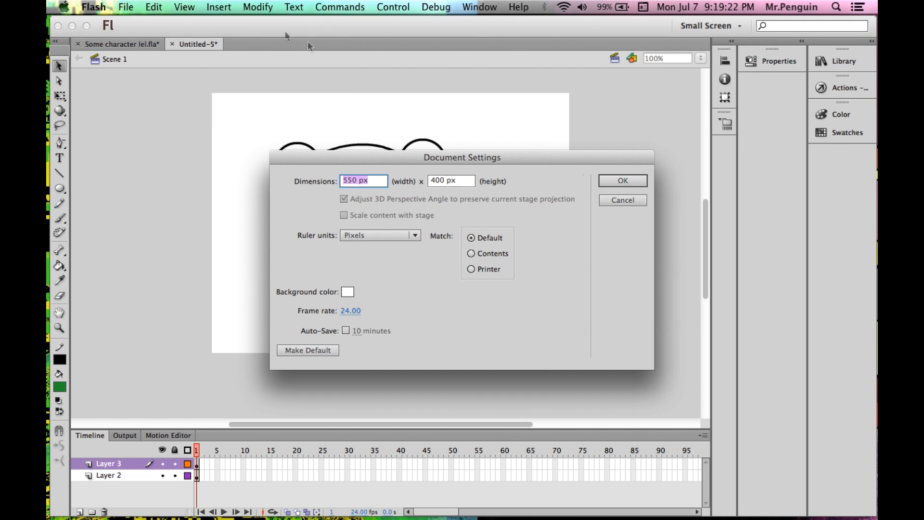
{"action": "mouse_move", "coordinate": [417, 164]}
{"action": "left_mouse_down"}
{"action": "mouse_move", "coordinate": [451, 205]}
{"action": "mouse_move", "coordinate": [359, 289]}
{"action": "mouse_move", "coordinate": [349, 247]}
{"action": "left_mouse_up"}
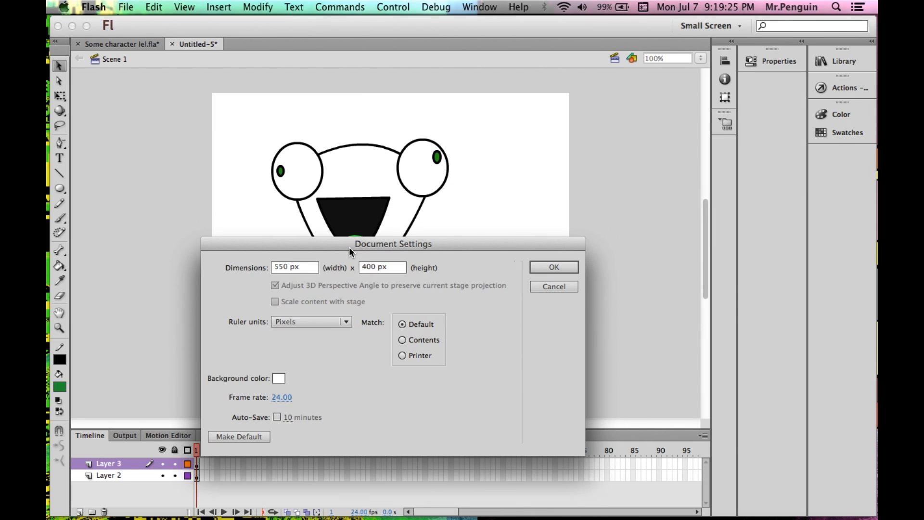
{"action": "left_click", "coordinate": [246, 5]}
{"action": "left_click", "coordinate": [256, 23]}
{"action": "left_click", "coordinate": [299, 270]}
{"action": "left_click", "coordinate": [298, 268]}
{"action": "key", "text": "BackSpace"}
{"action": "key", "text": "BackSpace"}
{"action": "type", "text": "600"}
{"action": "left_click", "coordinate": [554, 267]}
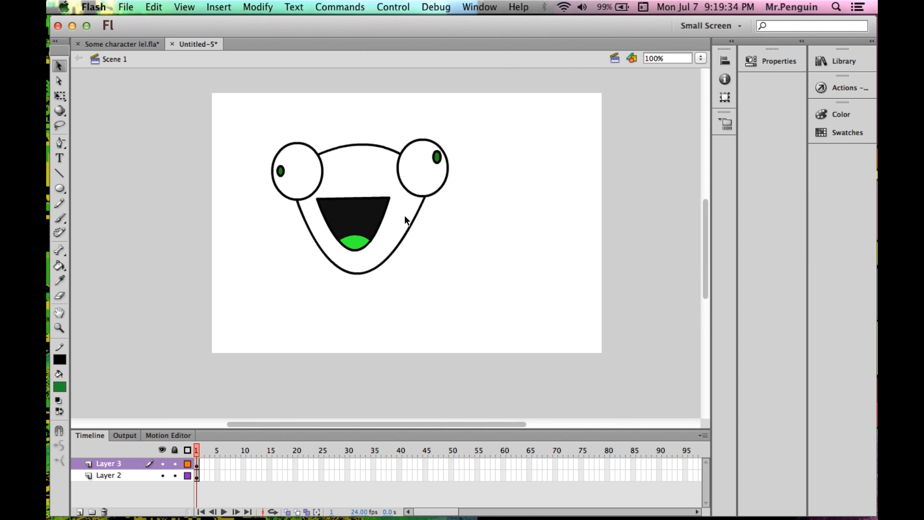
Select the whole face, move it to the middle of the stage, and deselect it
{"action": "left_click_drag", "start_coordinate": [491, 281], "coordinate": [255, 108]}
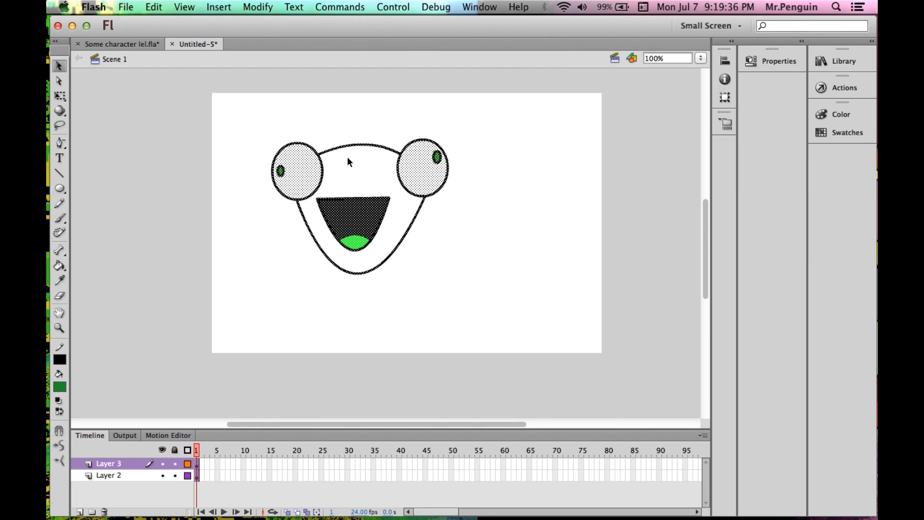
{"action": "left_click", "coordinate": [351, 160]}
{"action": "left_click_drag", "start_coordinate": [509, 345], "coordinate": [269, 93]}
{"action": "mouse_move", "coordinate": [320, 188]}
{"action": "left_mouse_down"}
{"action": "mouse_move", "coordinate": [380, 209]}
{"action": "mouse_move", "coordinate": [367, 214]}
{"action": "left_mouse_up"}
{"action": "left_click", "coordinate": [278, 299]}
{"action": "key", "text": "b"}
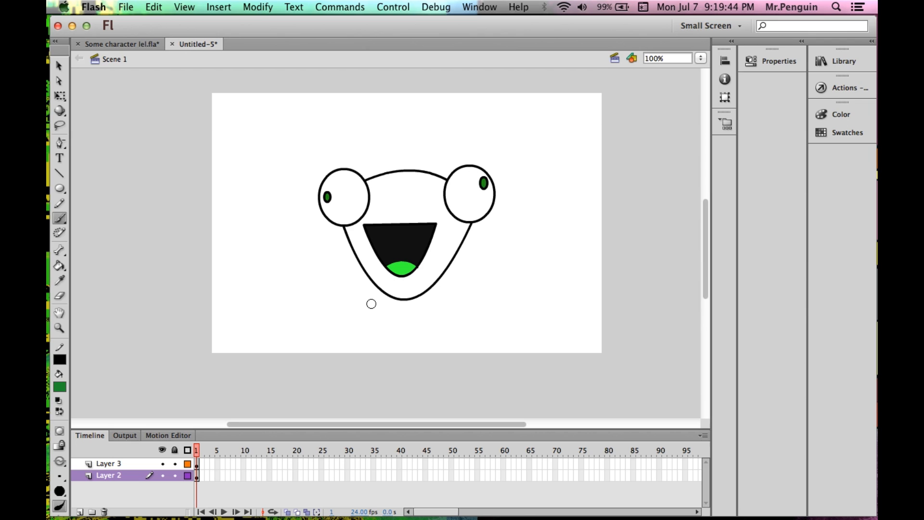
{"action": "key", "text": "v"}
{"action": "left_click", "coordinate": [417, 270]}
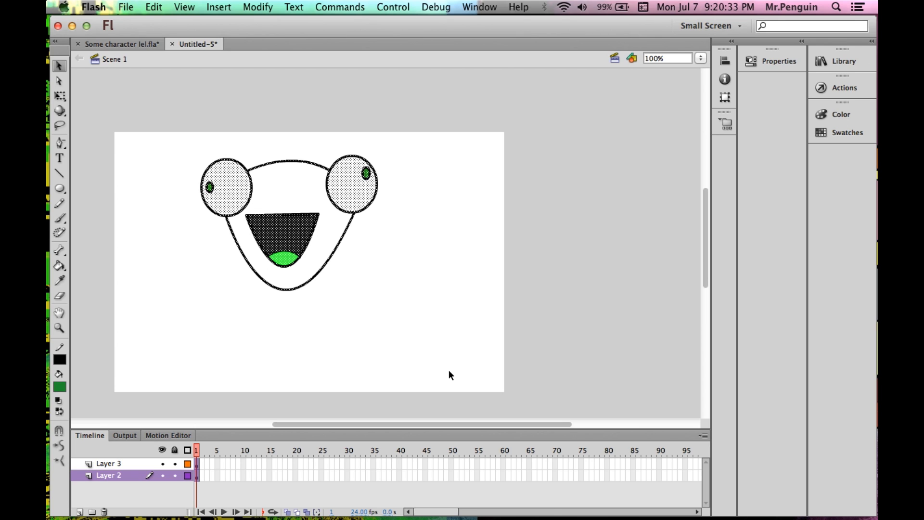
Try to pick the outlines of the left eye and the mouth with the Subselection tool
{"action": "left_click", "coordinate": [59, 82]}
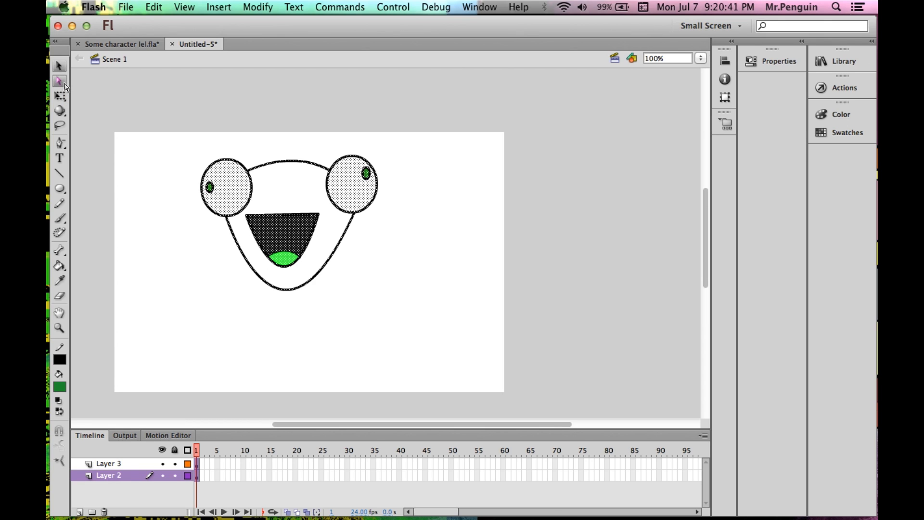
{"action": "left_click", "coordinate": [206, 165]}
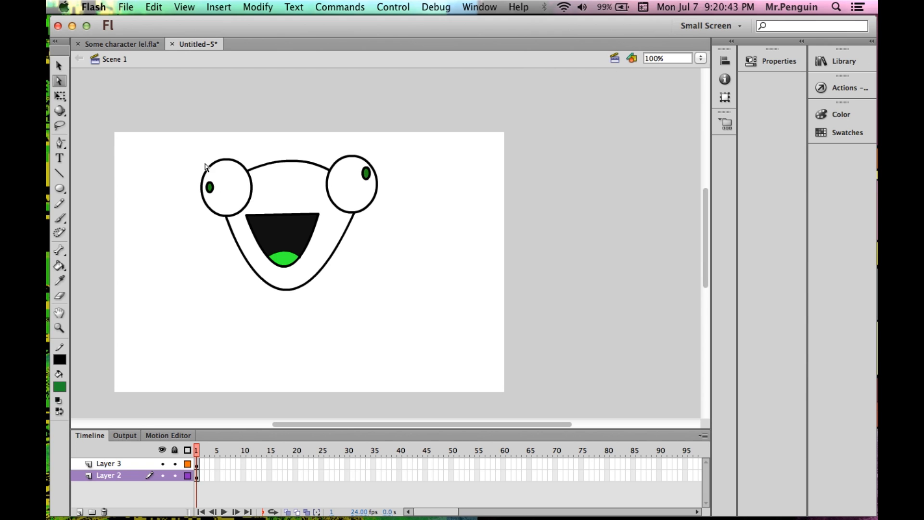
{"action": "left_click", "coordinate": [212, 175]}
{"action": "left_click", "coordinate": [283, 221]}
{"action": "left_click", "coordinate": [364, 276]}
Draw a short curved green Brush stroke on the blank area below and to the right of the face
{"action": "key", "text": "b"}
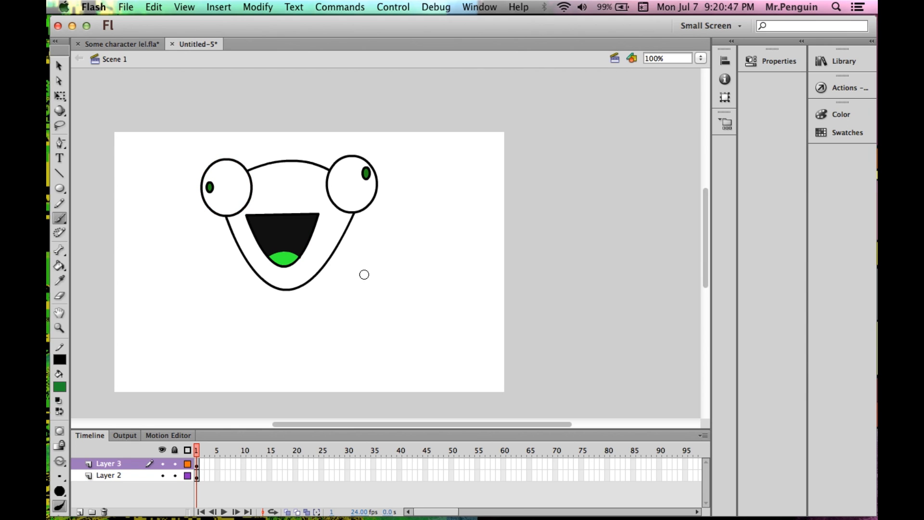
{"action": "left_click_drag", "start_coordinate": [365, 275], "coordinate": [433, 327]}
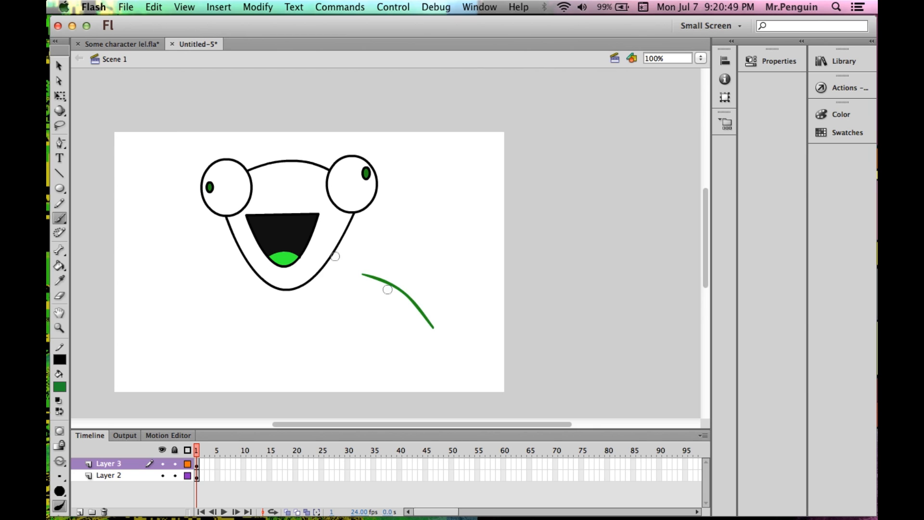
Reshape the green brush stroke by moving its anchor points with the Subselection tool, and delete the stroke
{"action": "key", "text": "v"}
{"action": "left_click", "coordinate": [60, 81]}
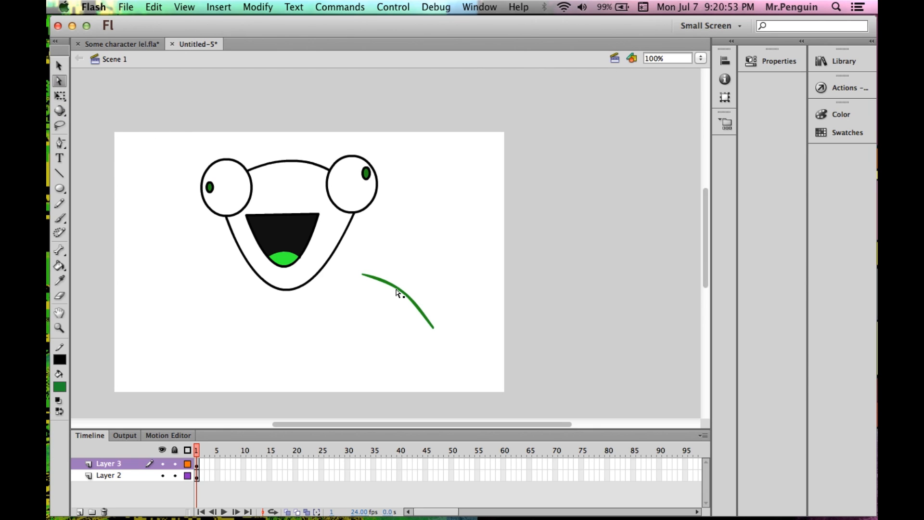
{"action": "left_click", "coordinate": [397, 289]}
{"action": "left_click_drag", "start_coordinate": [362, 270], "coordinate": [362, 289]}
{"action": "mouse_move", "coordinate": [430, 319]}
{"action": "left_mouse_down"}
{"action": "mouse_move", "coordinate": [440, 268]}
{"action": "mouse_move", "coordinate": [412, 236]}
{"action": "mouse_move", "coordinate": [403, 239]}
{"action": "left_mouse_up"}
{"action": "key", "text": "Delete"}
{"action": "key", "text": "Delete"}
Select the whole face with the Free Transform tool and enlarge it from its lower-right corner
{"action": "left_click", "coordinate": [60, 95]}
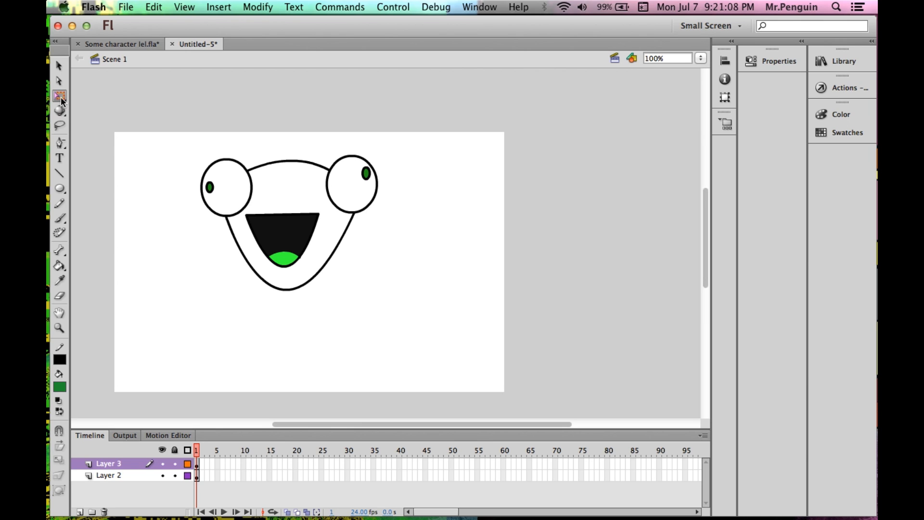
{"action": "left_click_drag", "start_coordinate": [91, 89], "coordinate": [429, 344]}
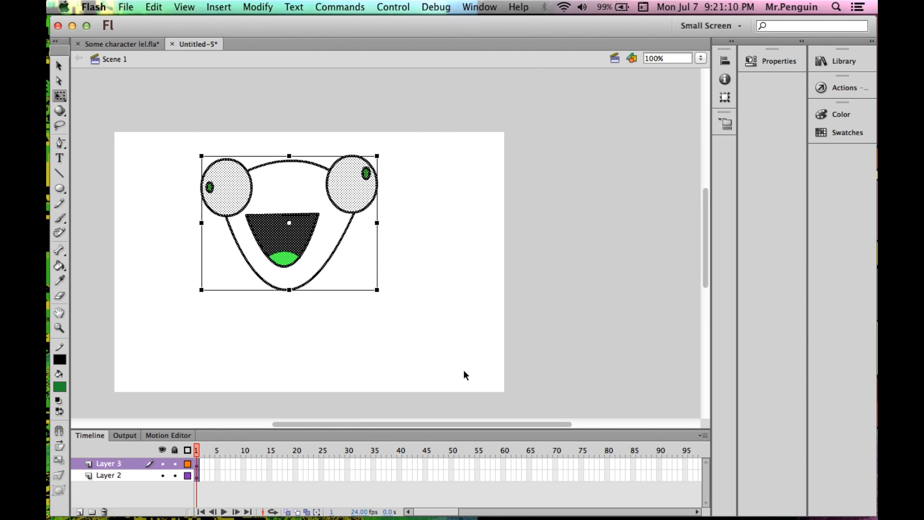
{"action": "left_click_drag", "start_coordinate": [376, 289], "coordinate": [439, 292]}
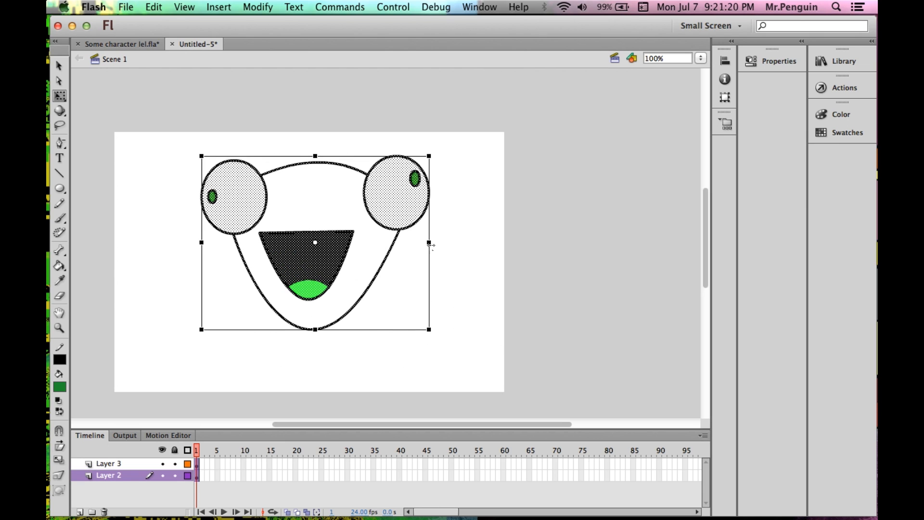
Try stretching the selected face narrower and taller with Free Transform, and undo the distortion
{"action": "left_click_drag", "start_coordinate": [430, 243], "coordinate": [407, 380]}
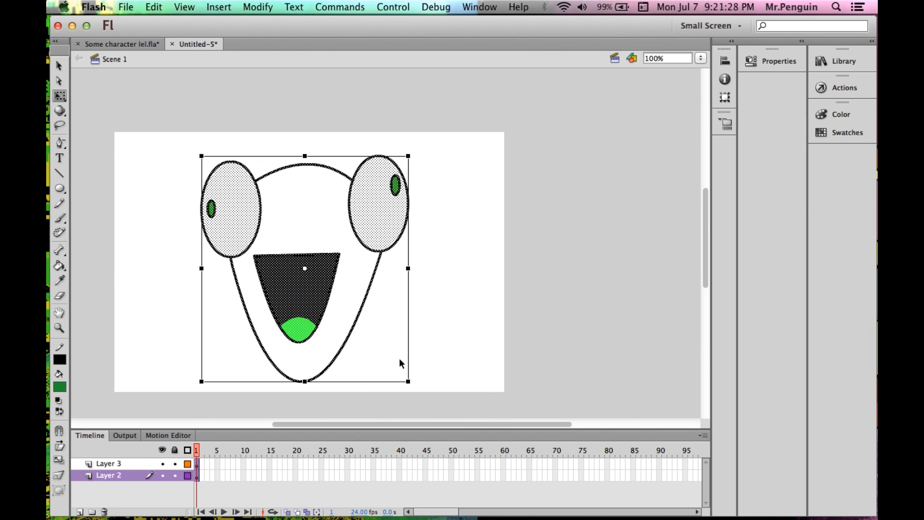
{"action": "key", "text": "ctrl+z"}
{"action": "left_click", "coordinate": [61, 126]}
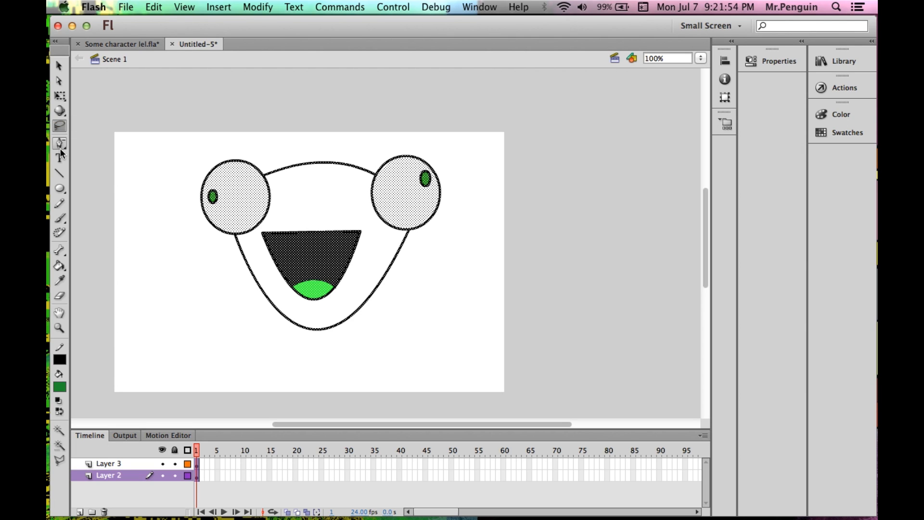
{"action": "left_click", "coordinate": [60, 144]}
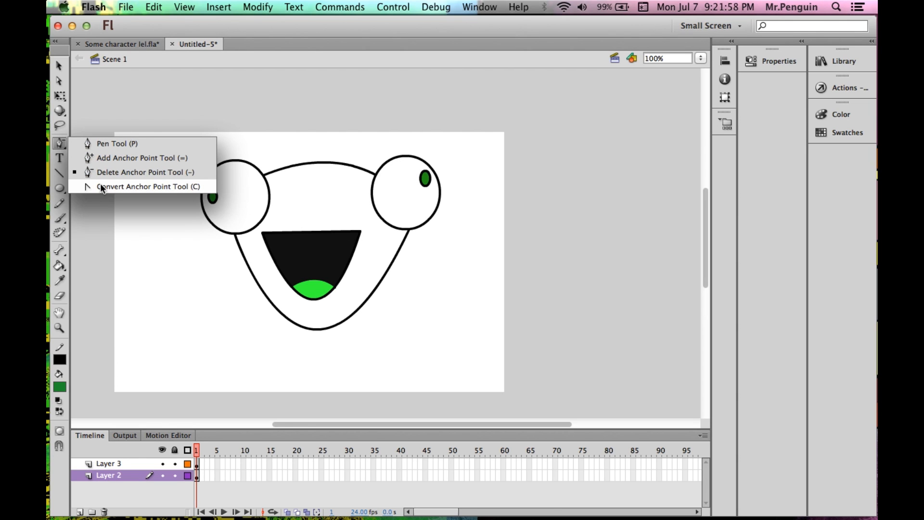
{"action": "left_click", "coordinate": [59, 158]}
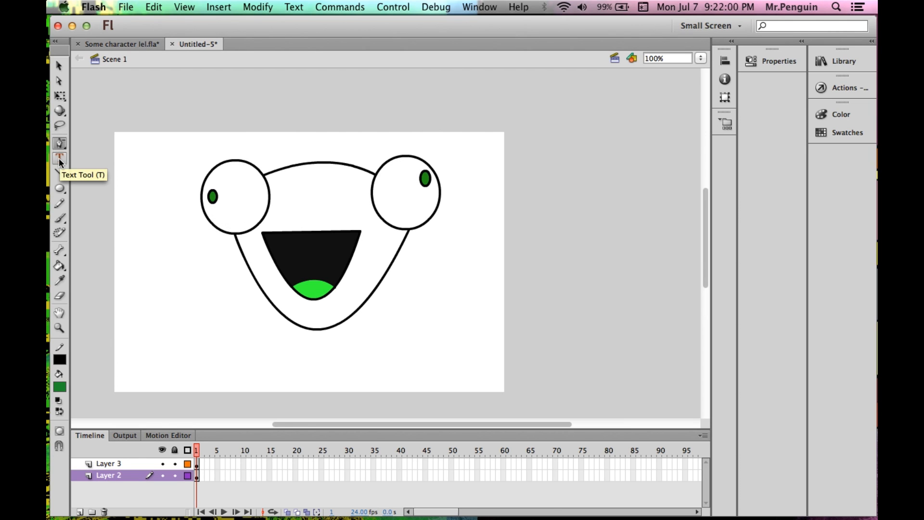